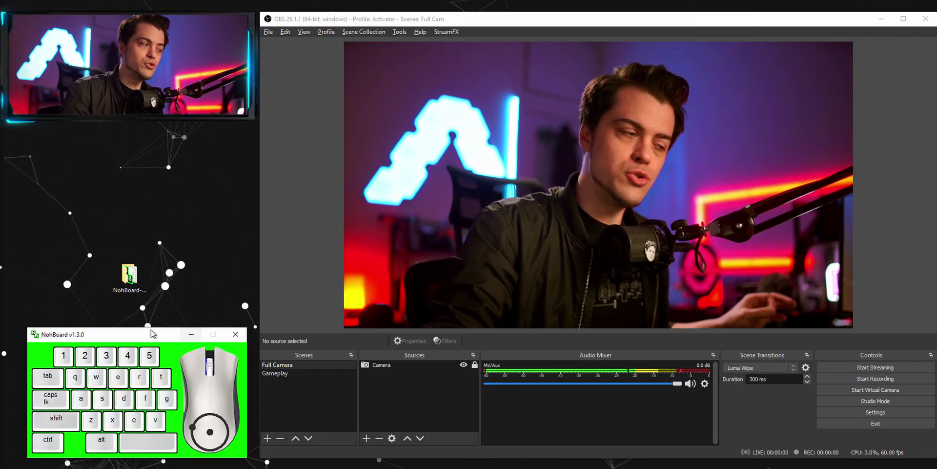
left_click_drag(124, 330, 480, 206)
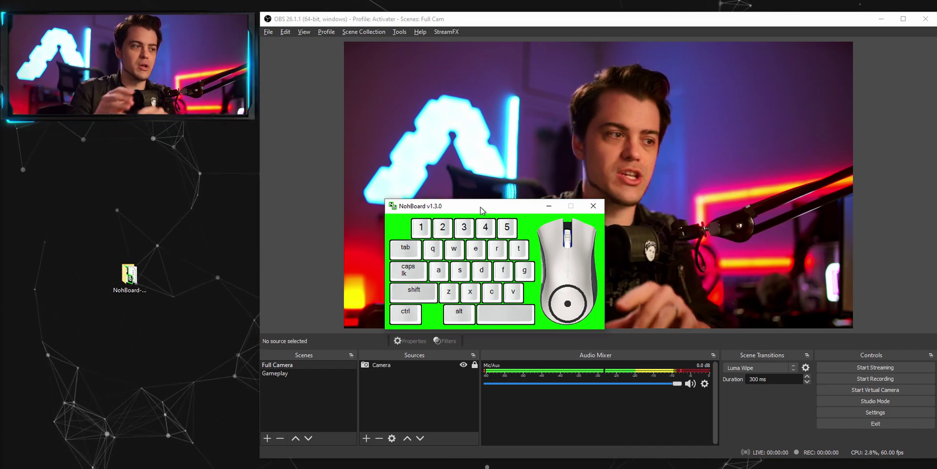
right_click(524, 248)
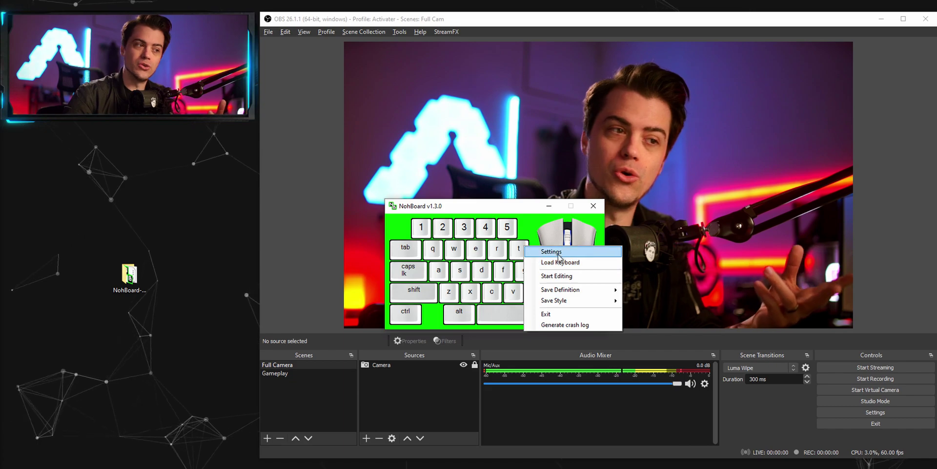
left_click(476, 208)
left_click_drag(476, 208, 114, 338)
- Add a new Window Capture source named KBM to the Full Camera scene
right_click(404, 395)
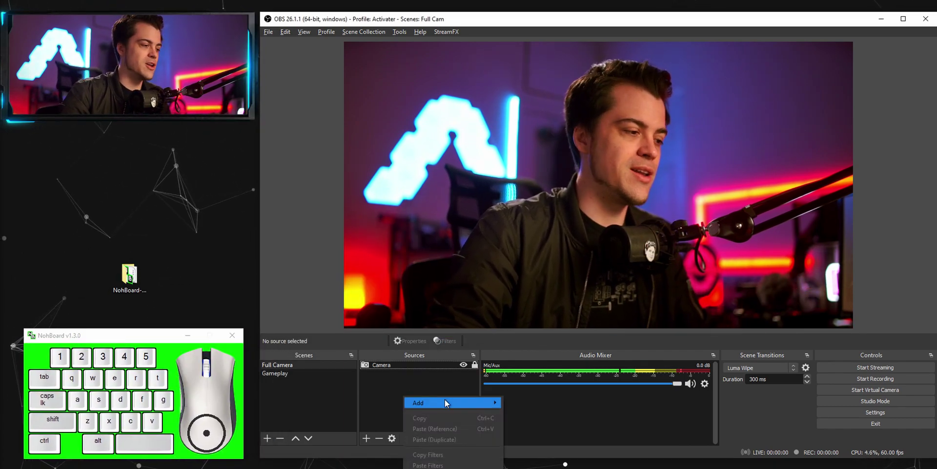
mouse_move(444, 399)
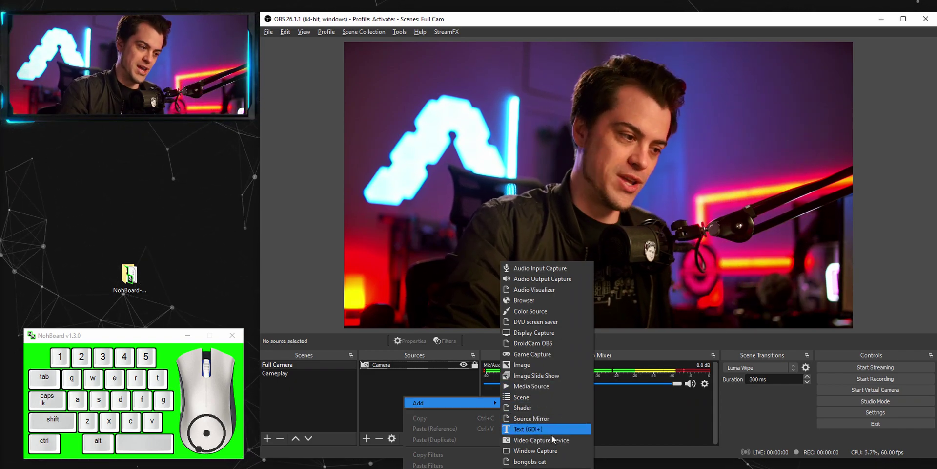
left_click(548, 449)
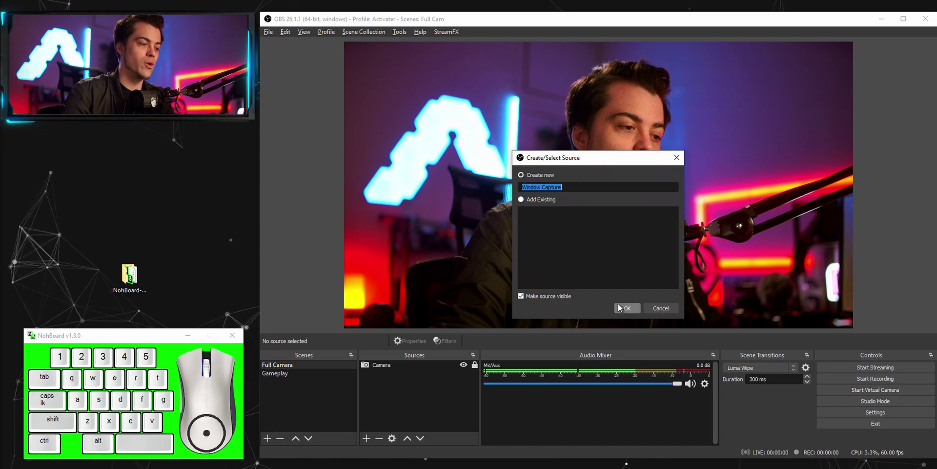
type("K")
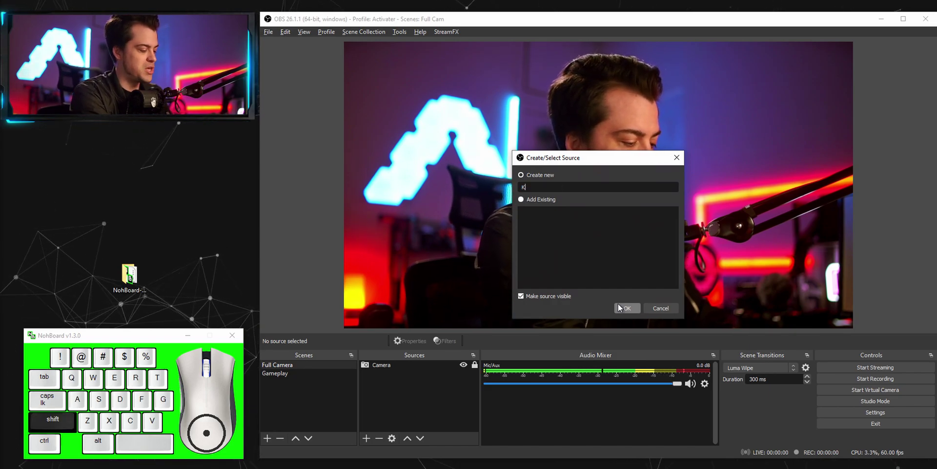
type("BM")
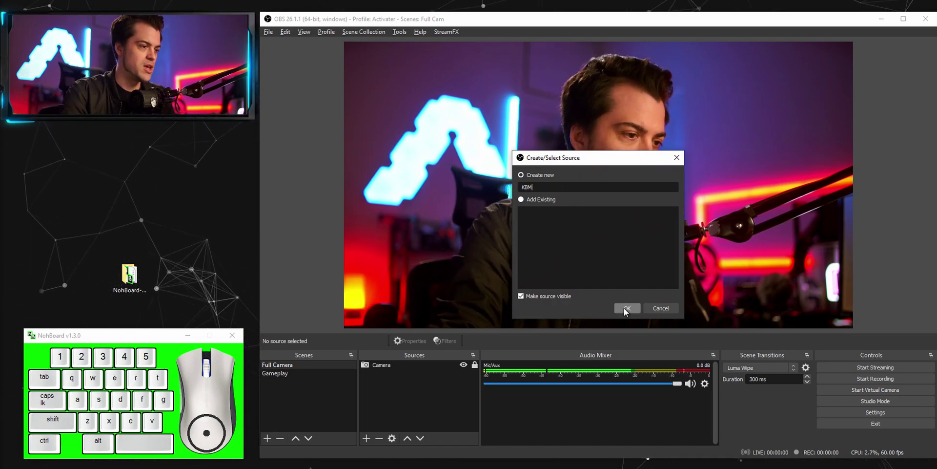
left_click(625, 308)
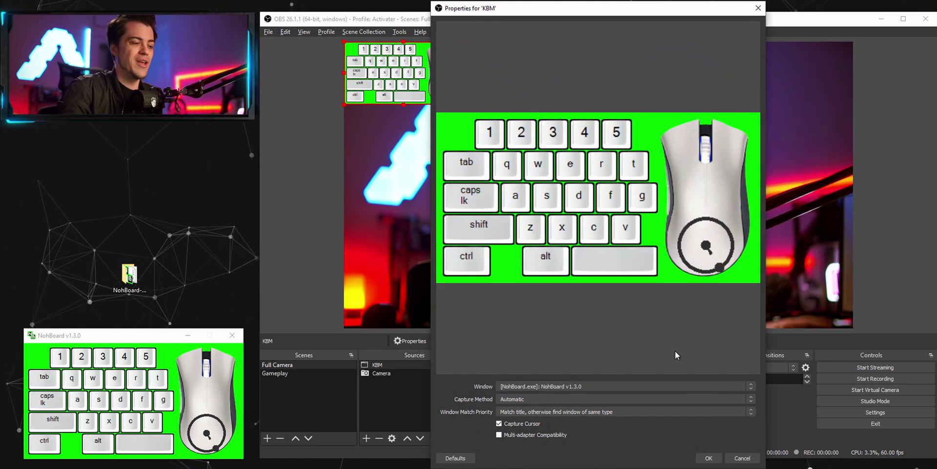
- Set the KBM source to capture the [NohBoard.exe]: NohBoard v1.3.0 window and accept its properties
left_click(689, 382)
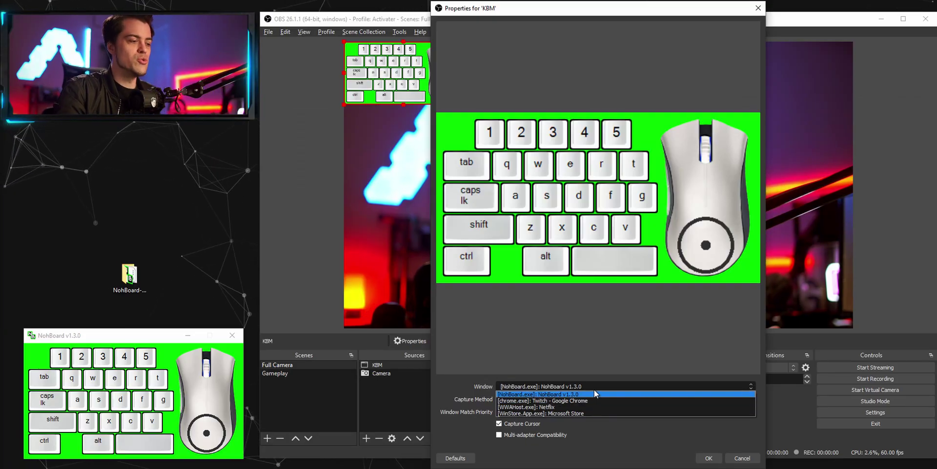
left_click(594, 391)
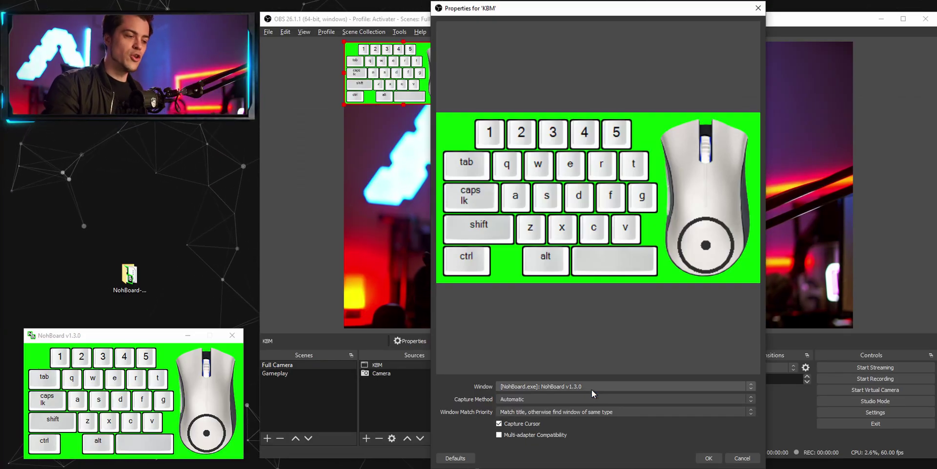
left_click(709, 458)
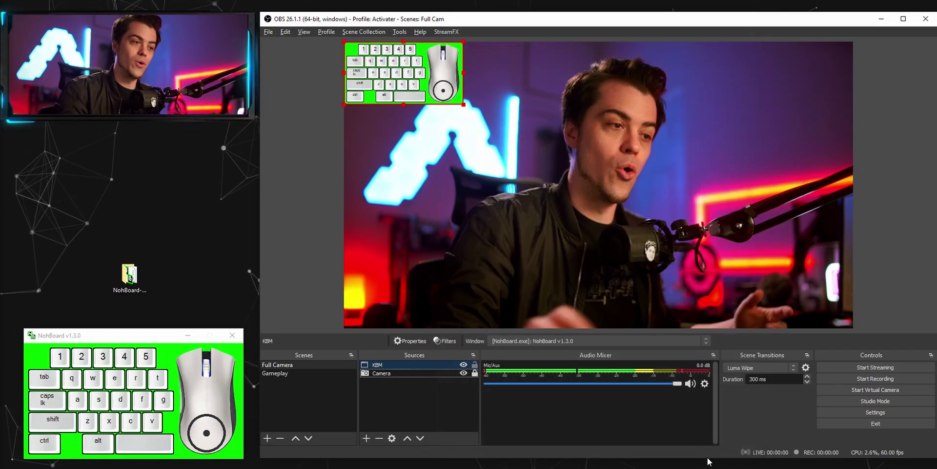
- Check how the KBM capture behaves while the NohBoard window is moved off-screen and back, minimised and restored
left_click_drag(157, 333, 936, 273)
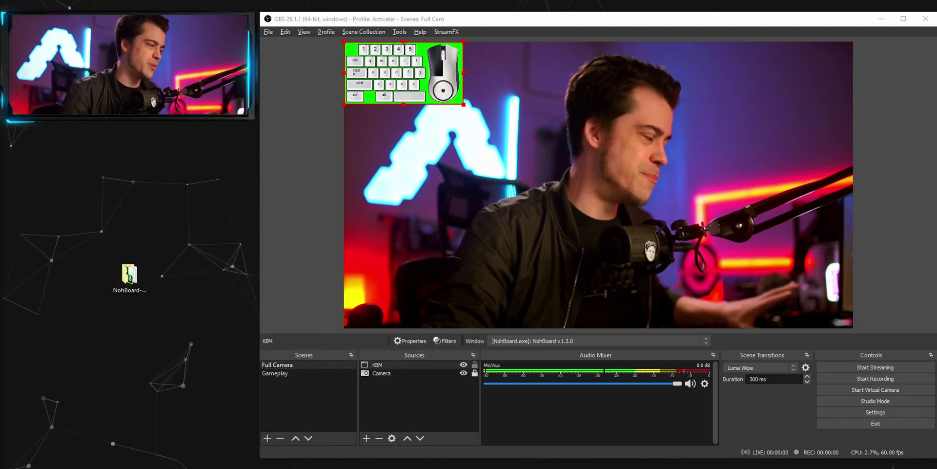
left_click_drag(936, 274, 295, 239)
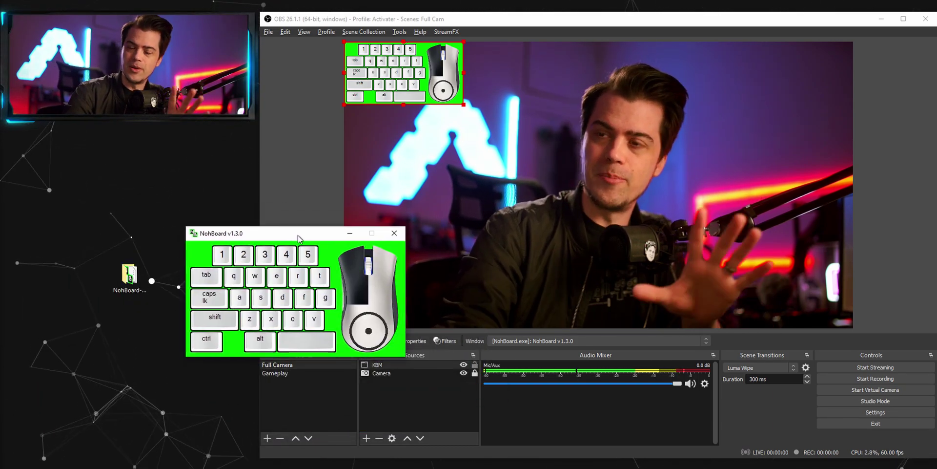
left_click_drag(299, 238, 320, 234)
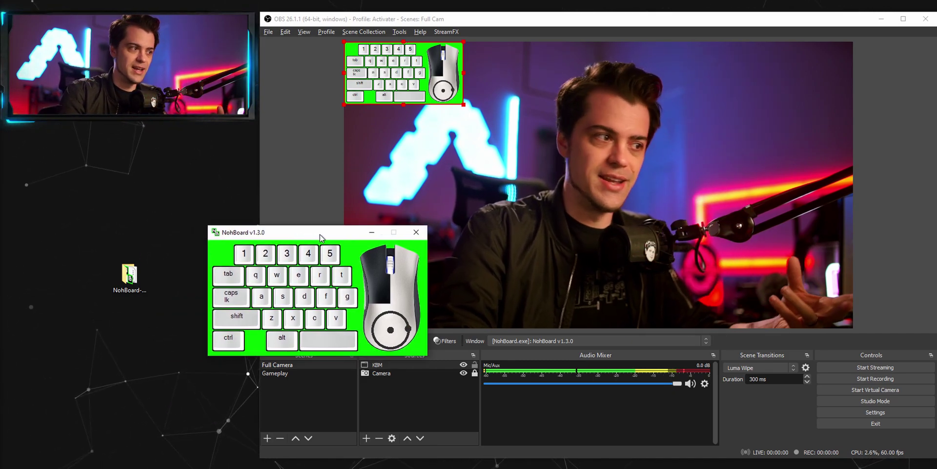
left_click(372, 233)
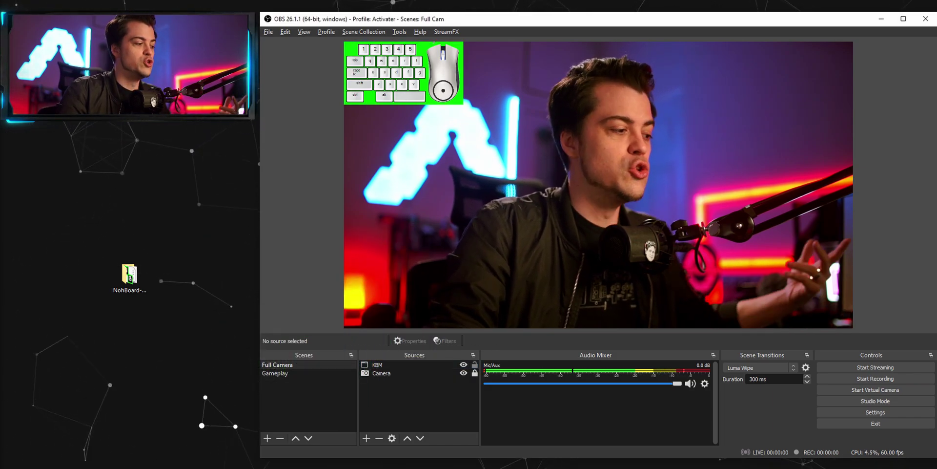
key("alt+Tab")
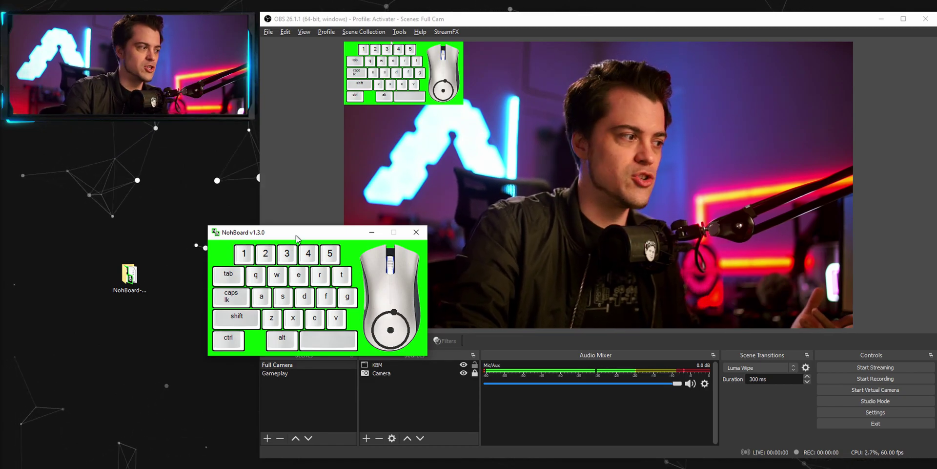
- Move the NohBoard window over the OBS preview area and bring OBS in front so it covers NohBoard
left_click_drag(303, 232, 610, 154)
left_click(605, 28)
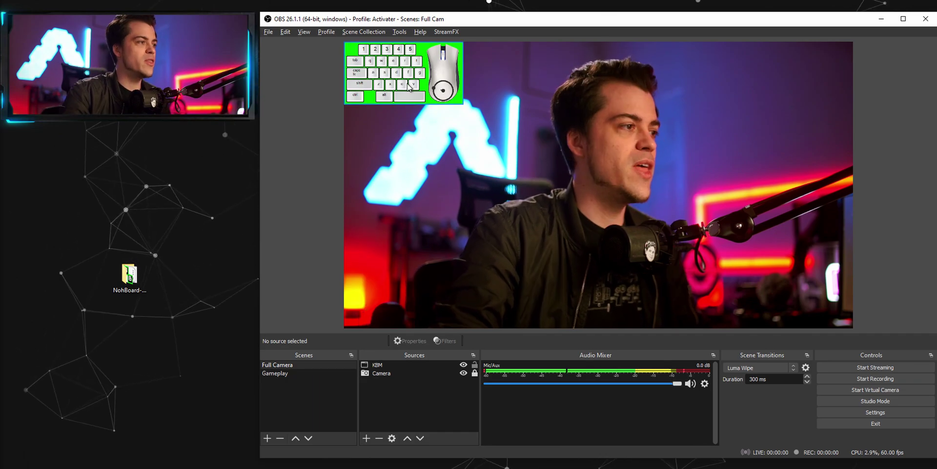
- Enlarge the KBM overlay to about one and a half times its size and move it to the lower middle of the preview
left_click(461, 102)
left_click_drag(463, 104, 525, 138)
left_click_drag(417, 70, 575, 250)
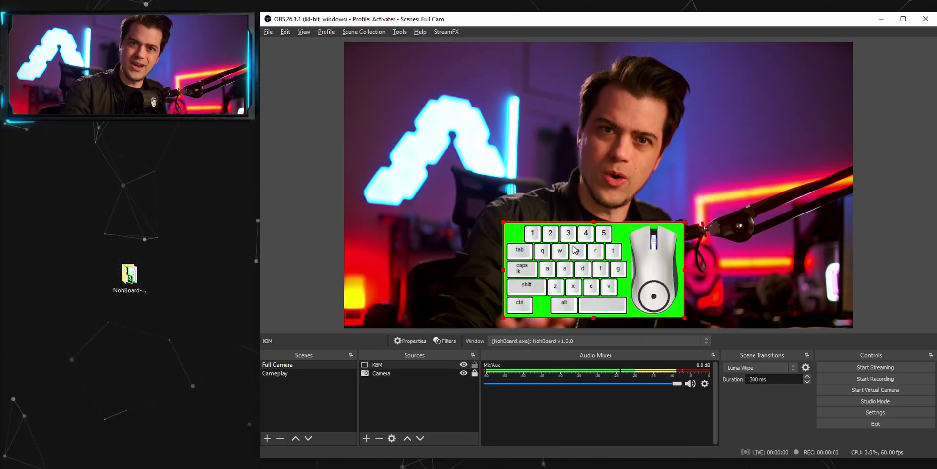
- Add a Chroma Key filter with the default name and Green key color to the KBM source, then close its filters
right_click(405, 366)
left_click(444, 347)
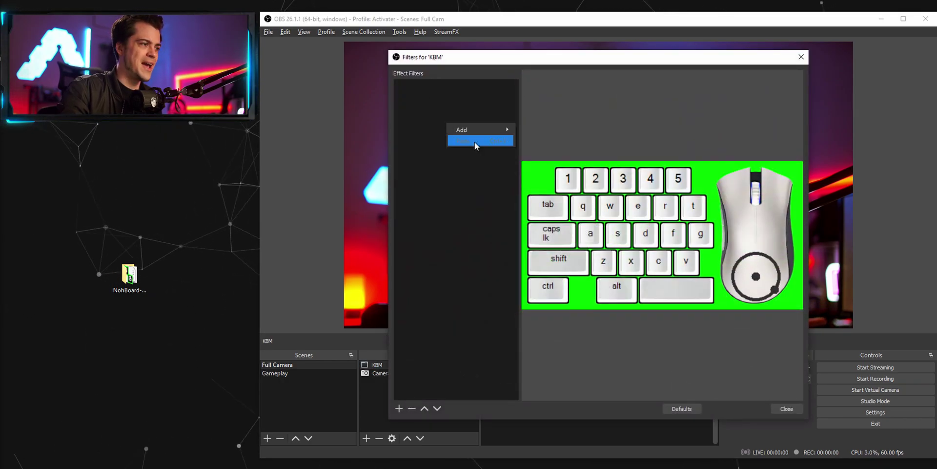
mouse_move(475, 130)
left_click(559, 164)
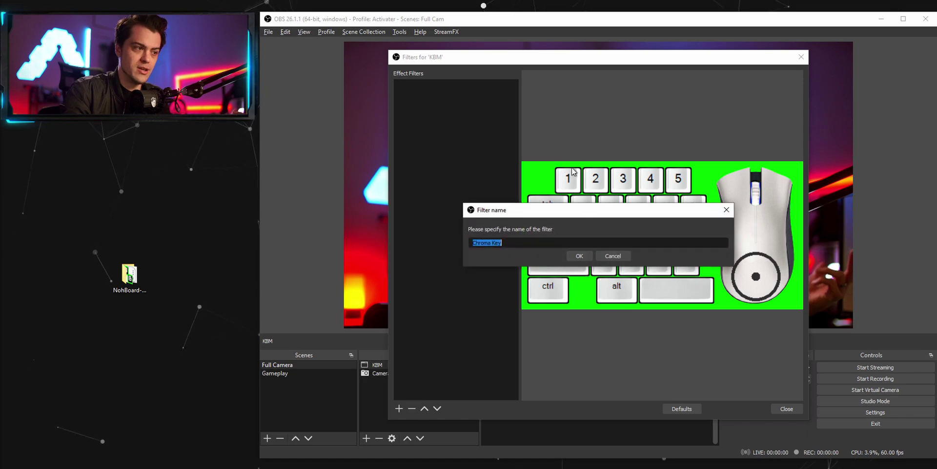
left_click(589, 256)
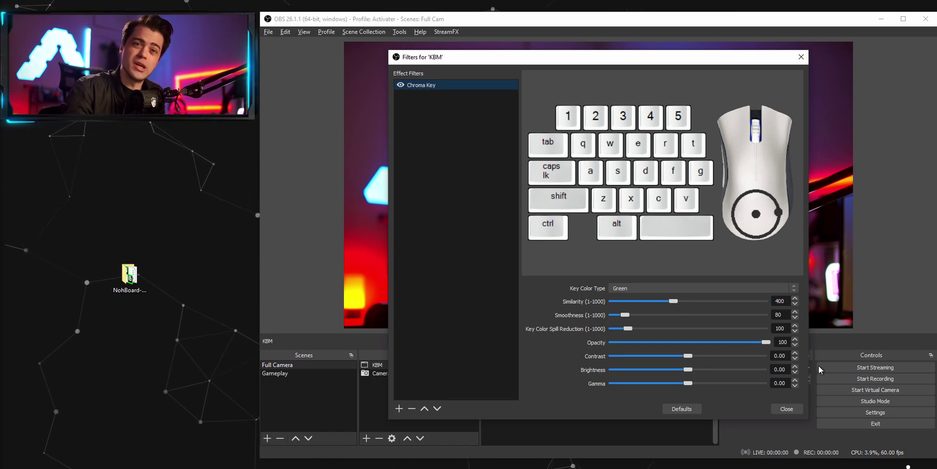
left_click(791, 408)
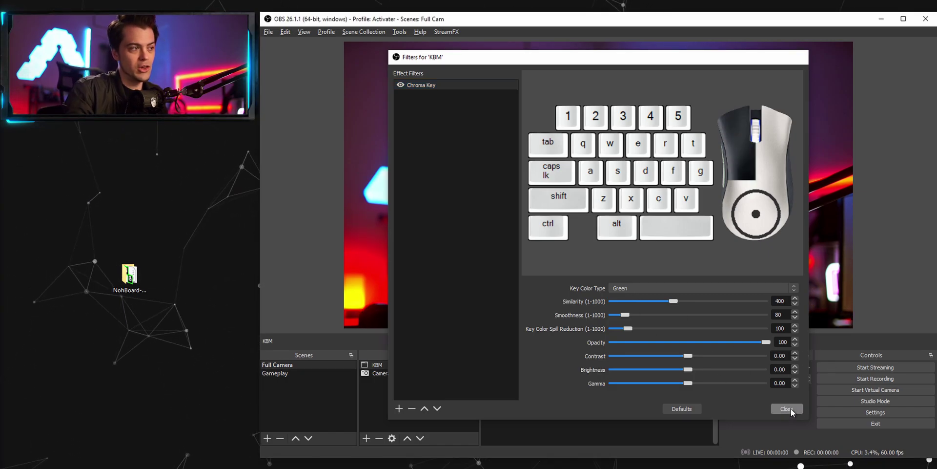
- Move the KBM overlay to the upper-right area of the camera image and lock the source
left_click_drag(621, 250, 760, 100)
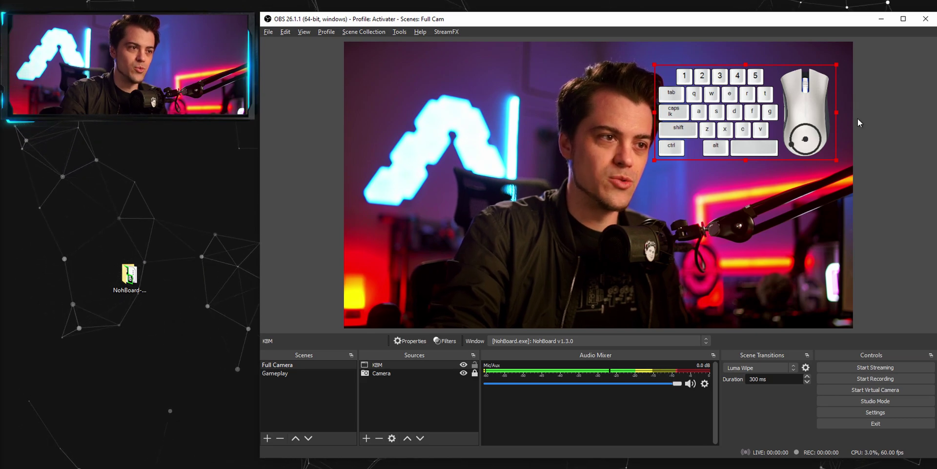
left_click(474, 365)
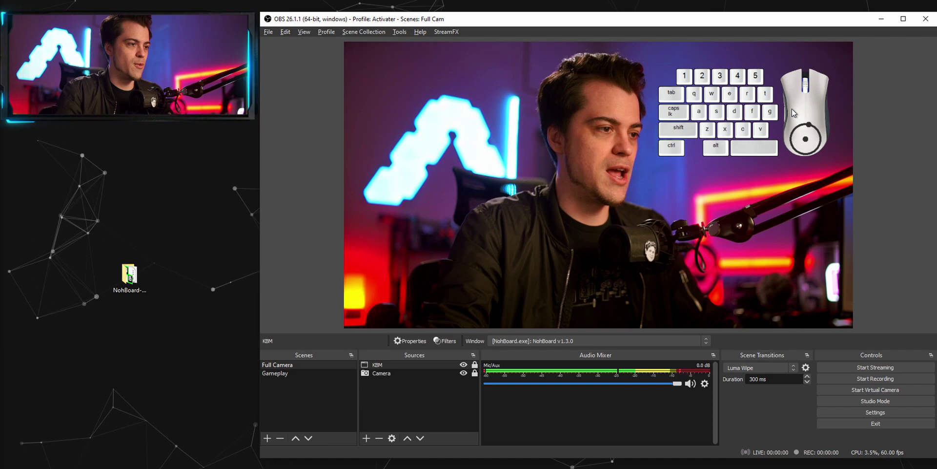
- Test the overlay's response to a mouse click, the space bar and the A key
left_click(635, 211)
key("space")
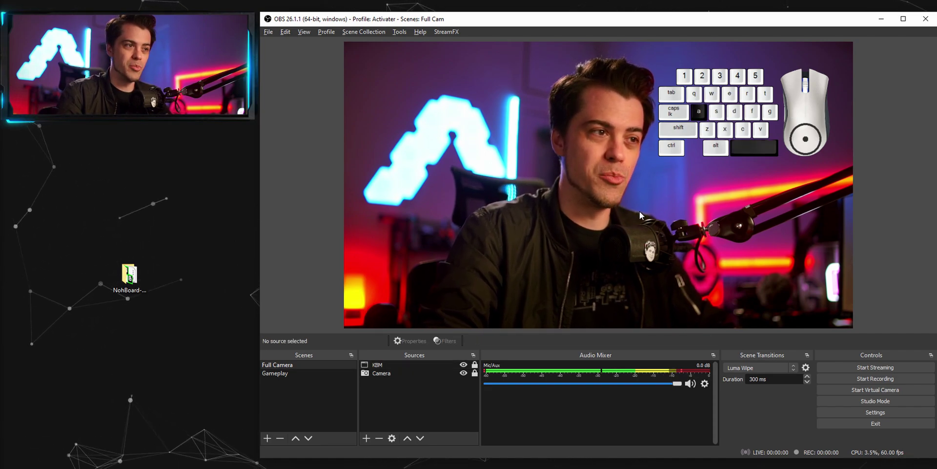
key("a")
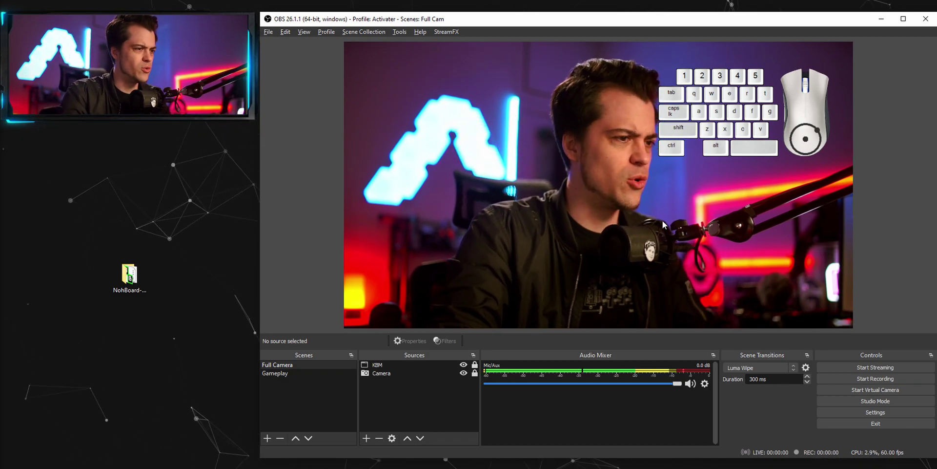
- Bring NohBoard to the front, start editing its layout and move the space bar below the other keys
key("alt+Tab")
left_click_drag(605, 187, 629, 229)
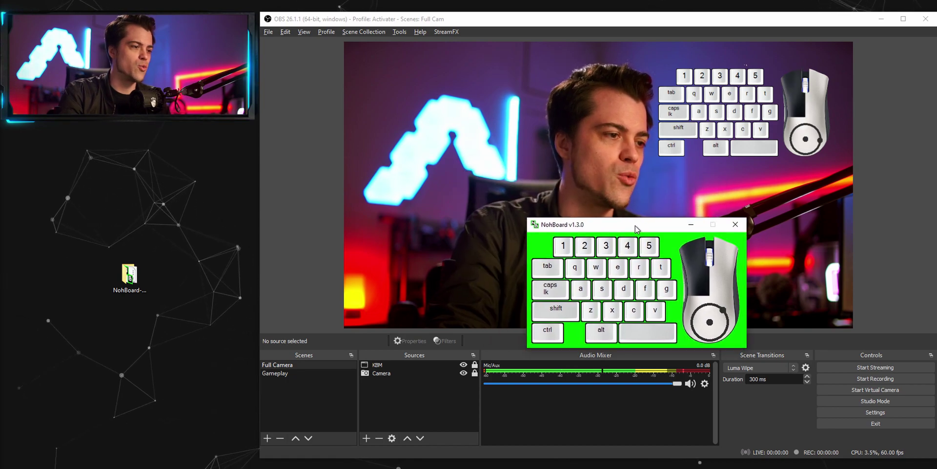
right_click(690, 289)
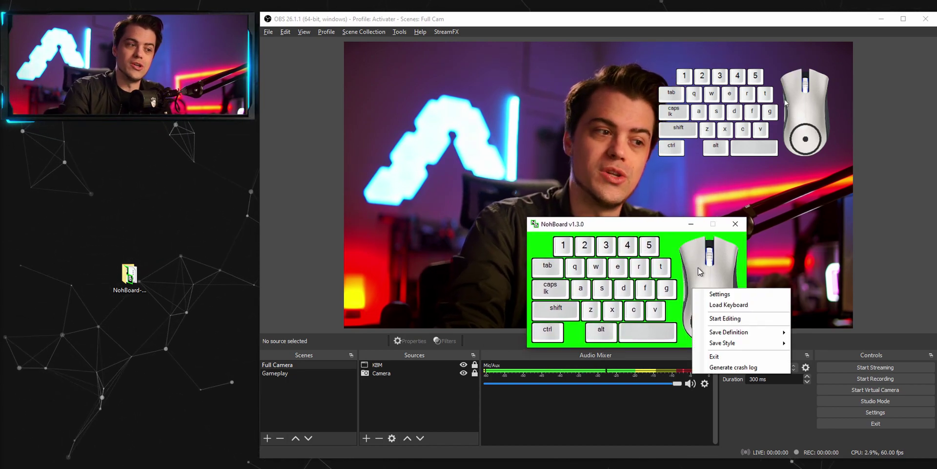
left_click(746, 318)
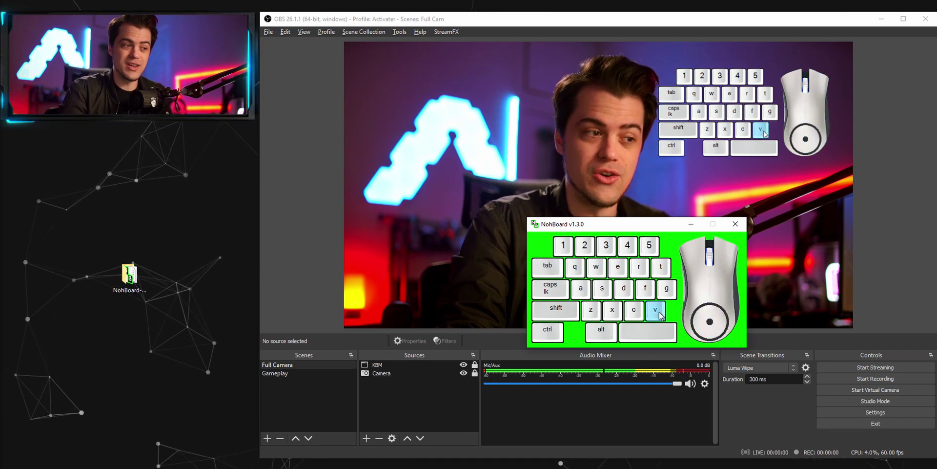
left_click_drag(646, 332, 679, 366)
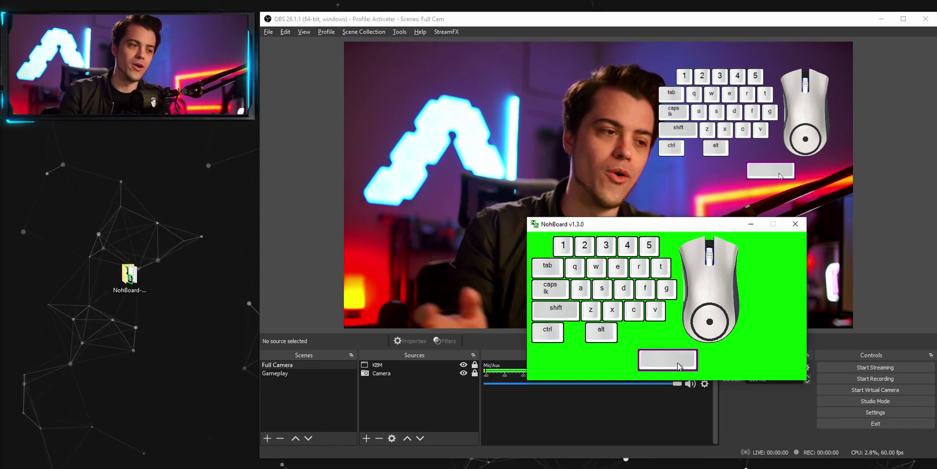
- Move the NohBoard window aside and bring OBS in front to examine the edited key layout in the preview
left_click_drag(659, 228, 476, 170)
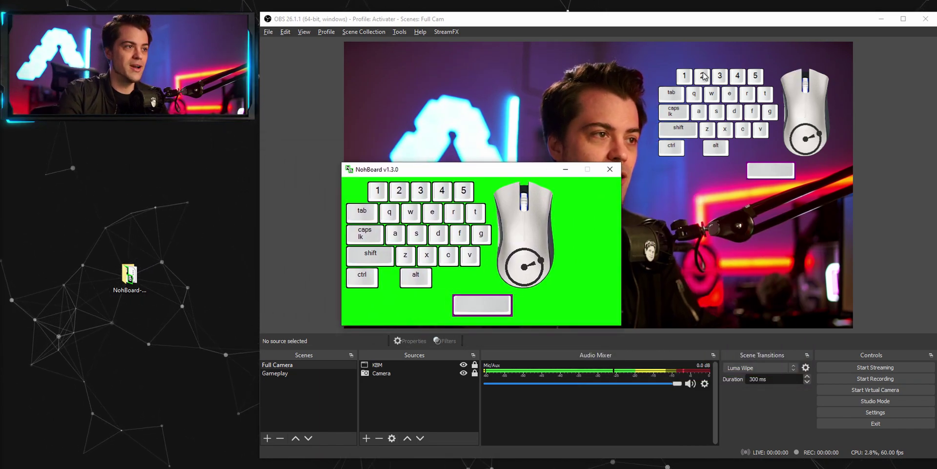
left_click(695, 26)
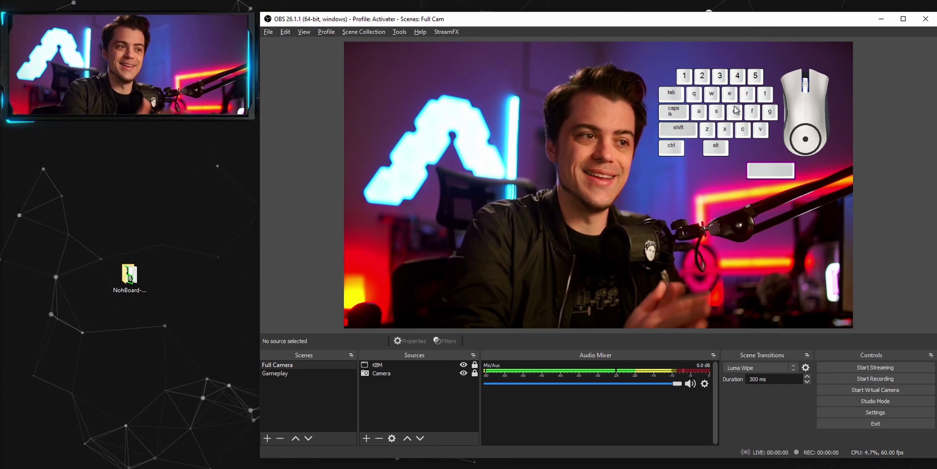
- Bring NohBoard to the front, discard its unsaved layout changes and load the alienware 17 keyboard from the wheels category
key("alt+Tab")
left_click_drag(498, 153, 410, 214)
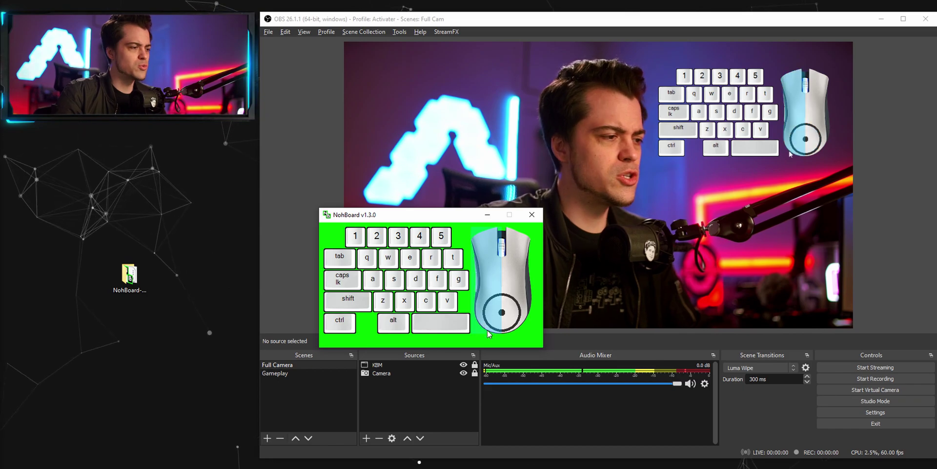
right_click(513, 341)
left_click(565, 357)
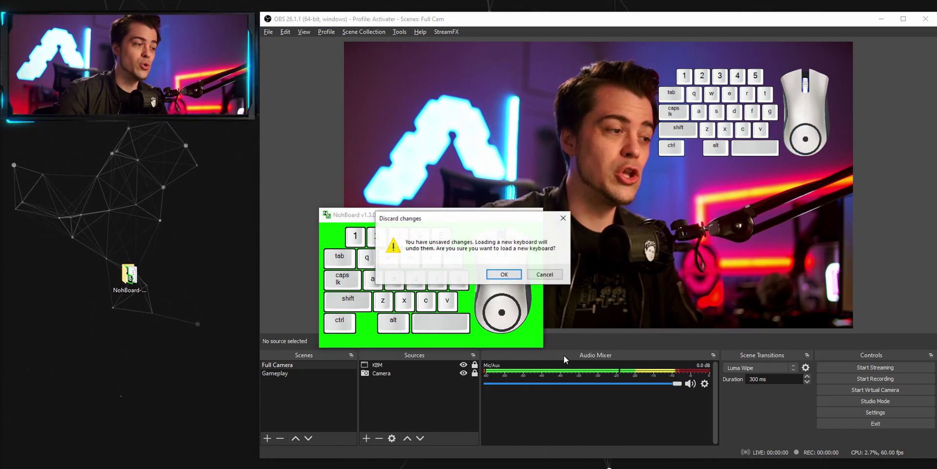
left_click(510, 266)
left_click(385, 231)
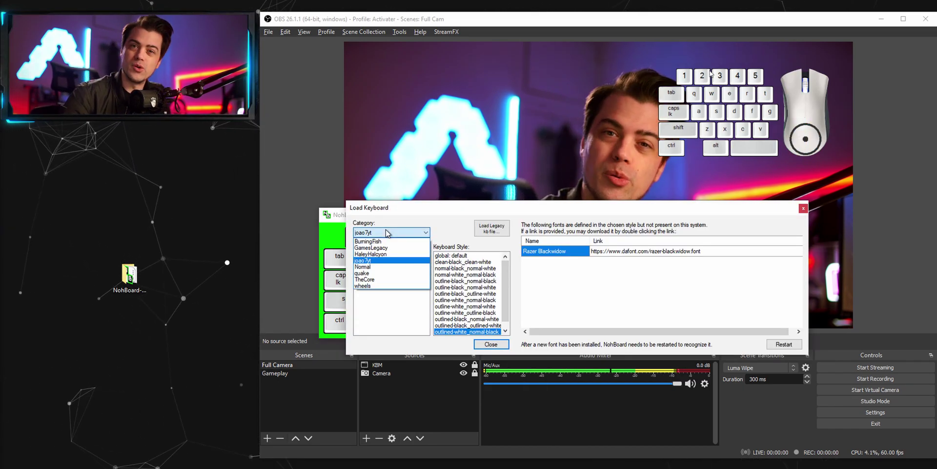
left_click(362, 285)
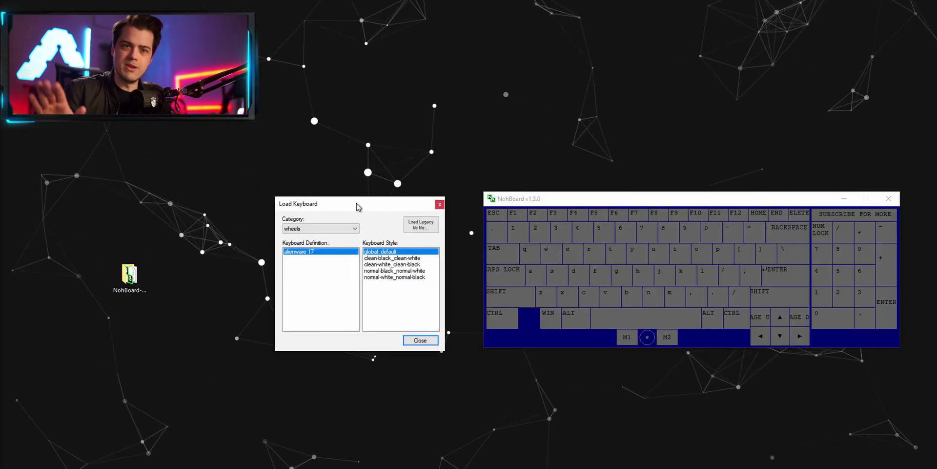
- Try the clean and normal keyboard styles on the alienware 17 layout, ending with normal-white_normal-black
left_click(397, 258)
left_click(399, 264)
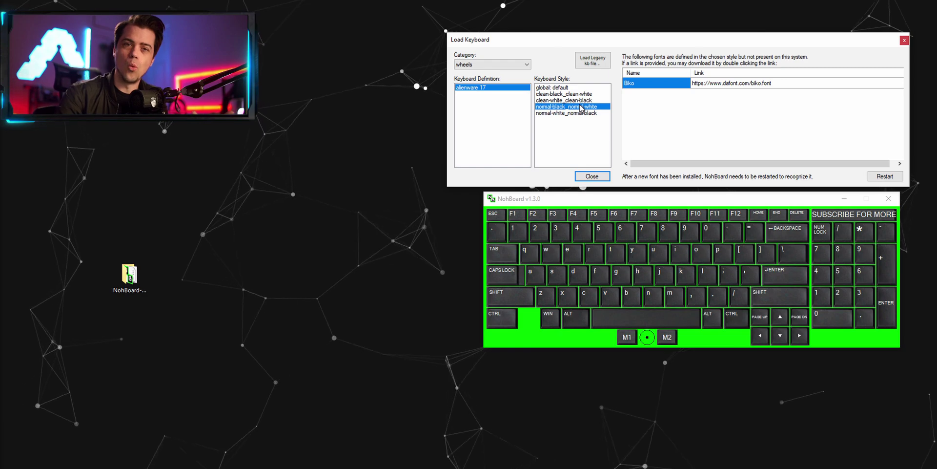
left_click(564, 112)
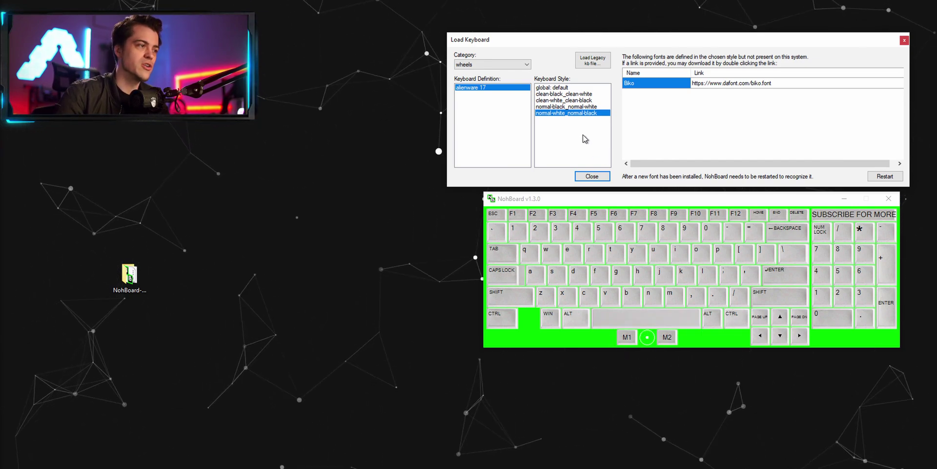
- Load TheCore keyboard definition, compare its global default and TheCore styles, and choose another keyboard category
left_click(493, 64)
left_click(493, 108)
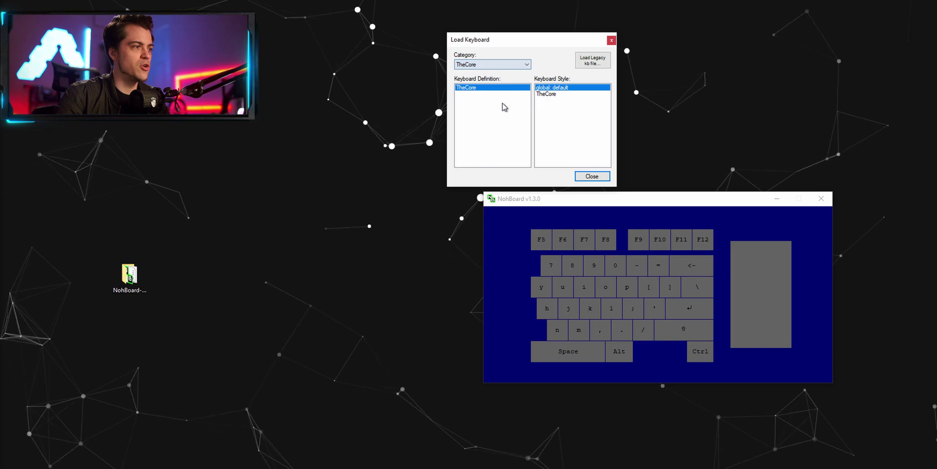
left_click(555, 93)
left_click(560, 90)
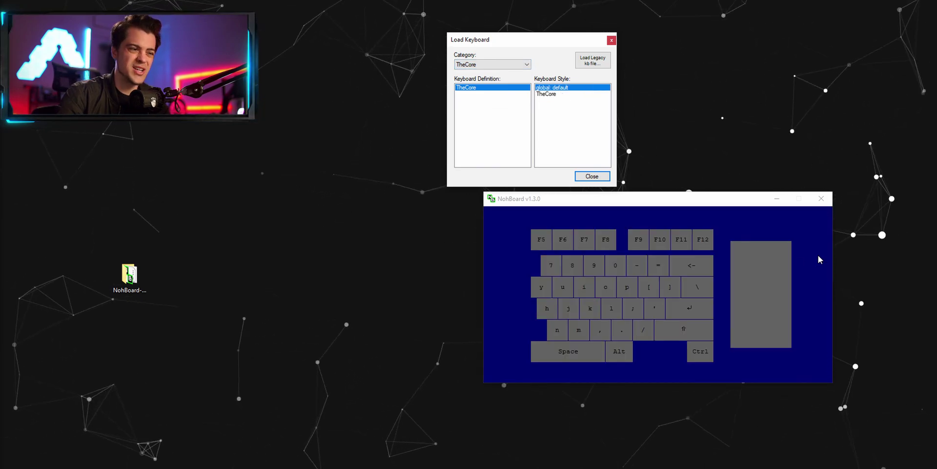
left_click(555, 94)
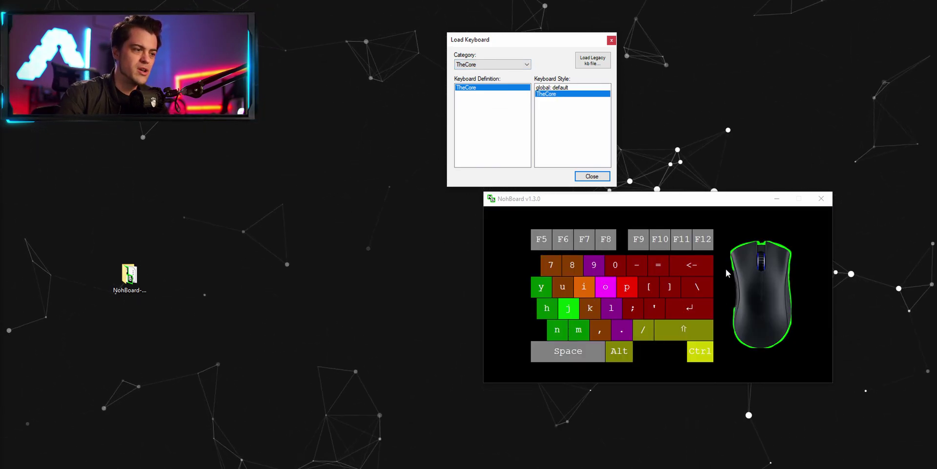
left_click(480, 66)
left_click(485, 99)
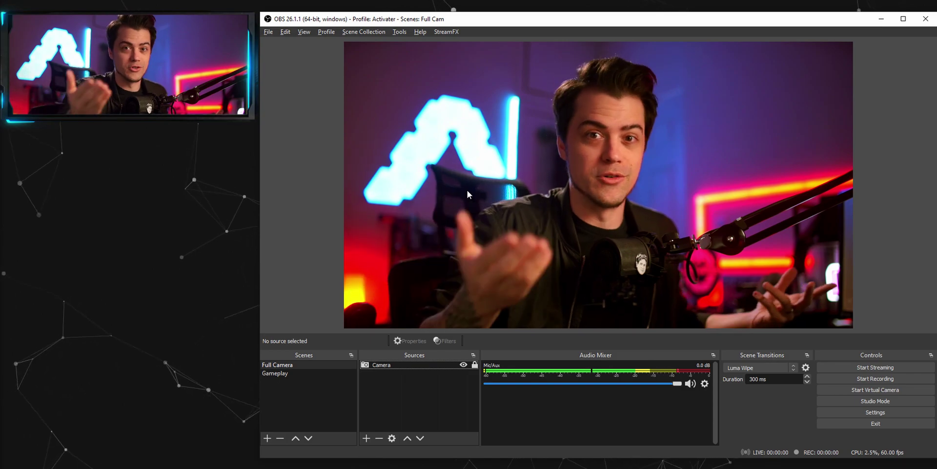
- In OBS, load the HotkeyRotate.lua script from the frontend-tools scripts folder
left_click(398, 32)
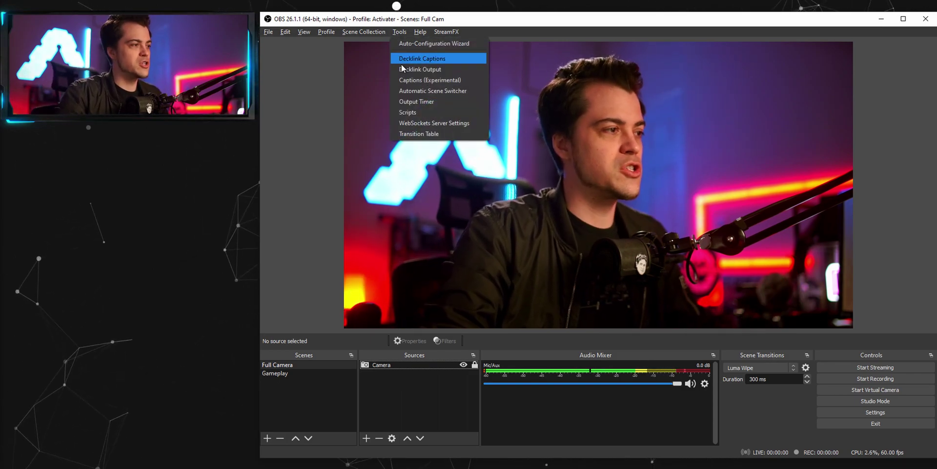
left_click(413, 113)
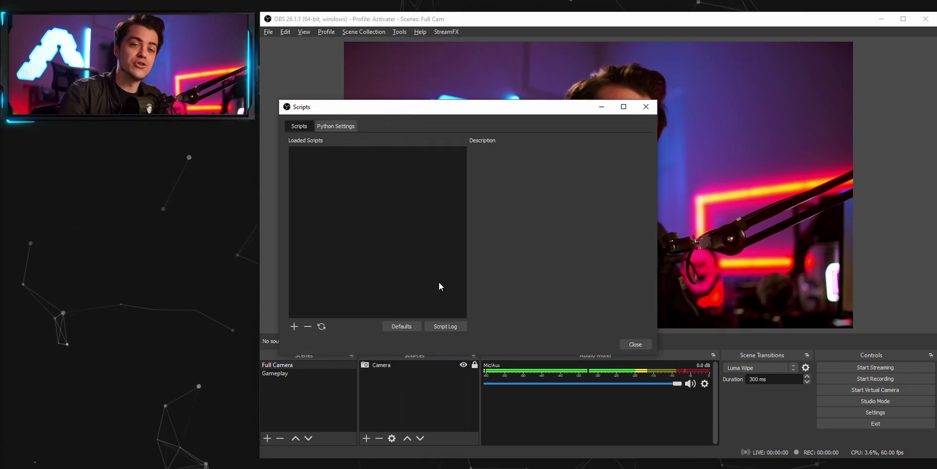
left_click(294, 326)
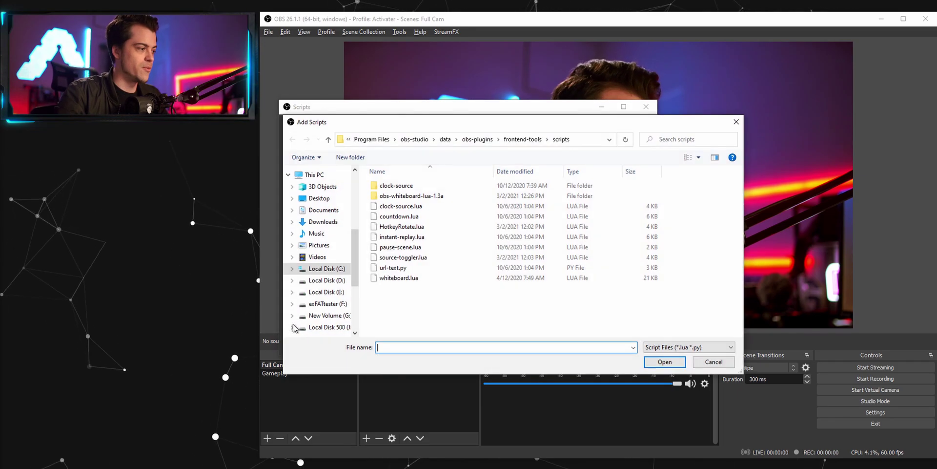
left_click(714, 362)
right_click(353, 255)
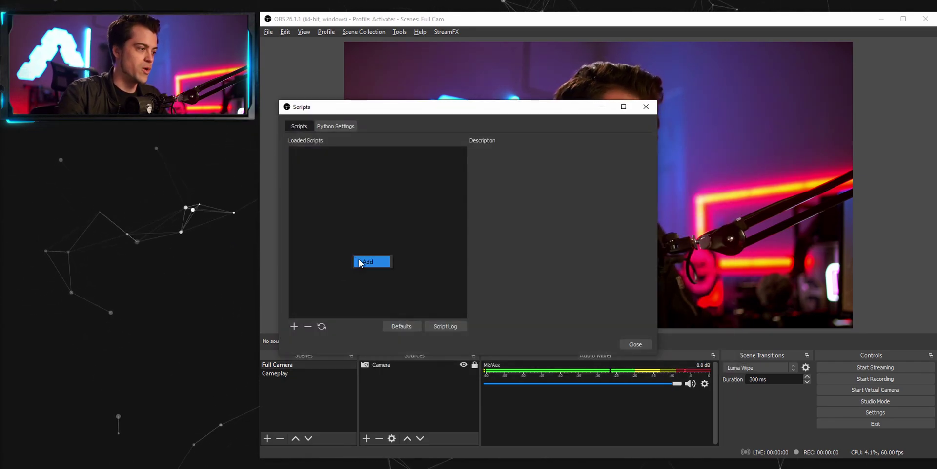
left_click(361, 262)
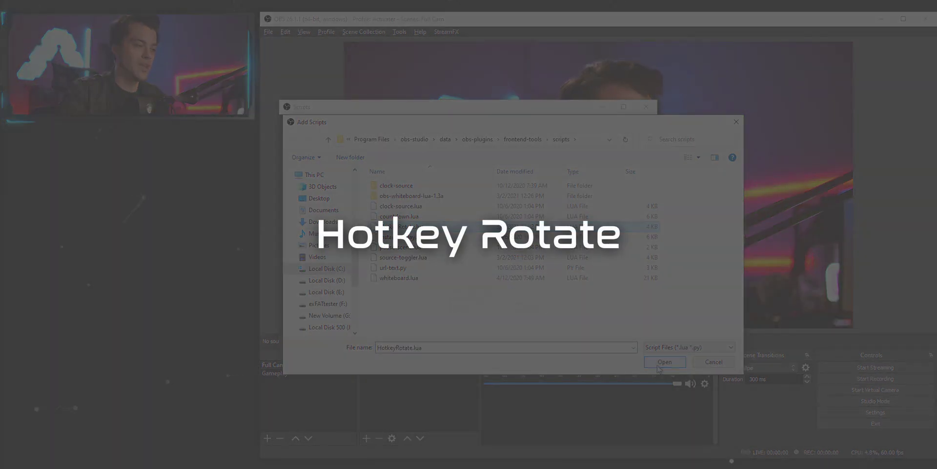
double_click(401, 227)
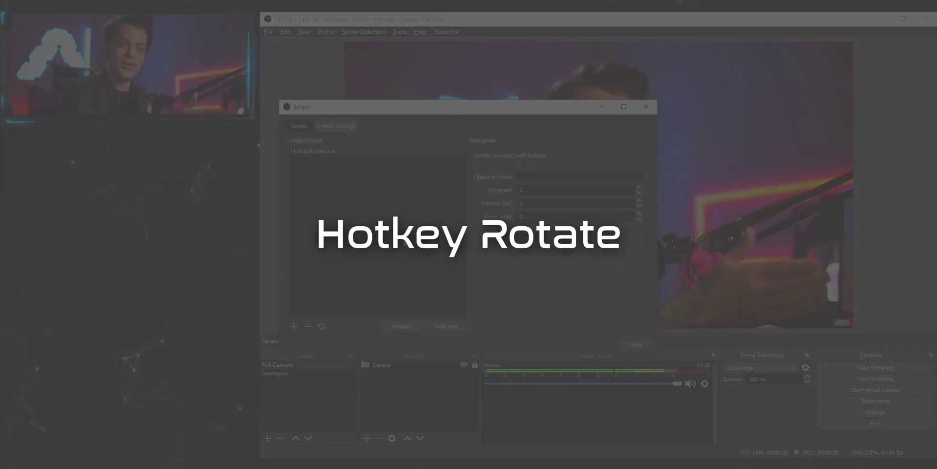
- Narrow the Scripts window and move it clear of the OBS preview and sources list
left_click_drag(470, 114, 251, 195)
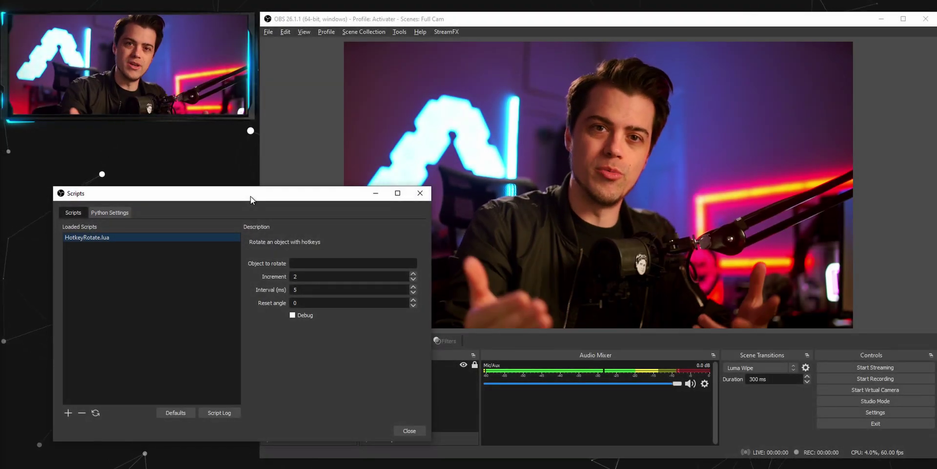
left_click_drag(432, 293, 325, 293)
left_click_drag(267, 200, 231, 236)
- Add a new bongobs cat source to the Full Camera scene, keeping its default name and standard mode
right_click(405, 397)
mouse_move(459, 403)
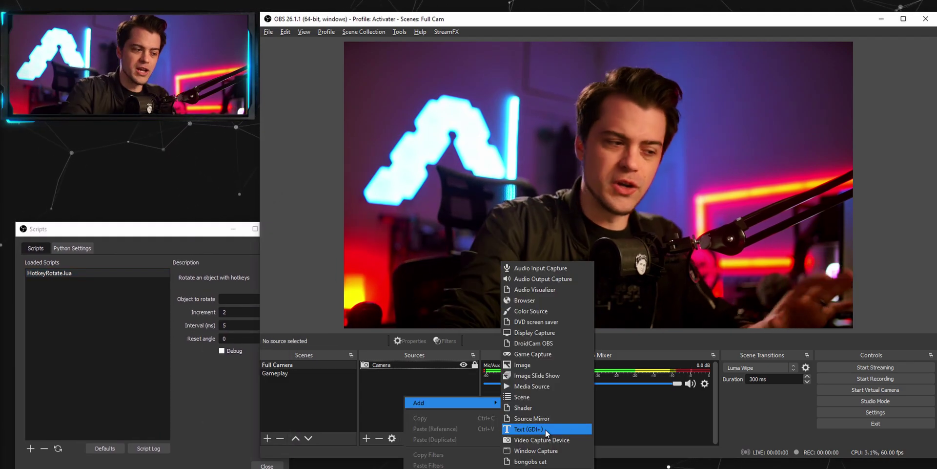
left_click(522, 461)
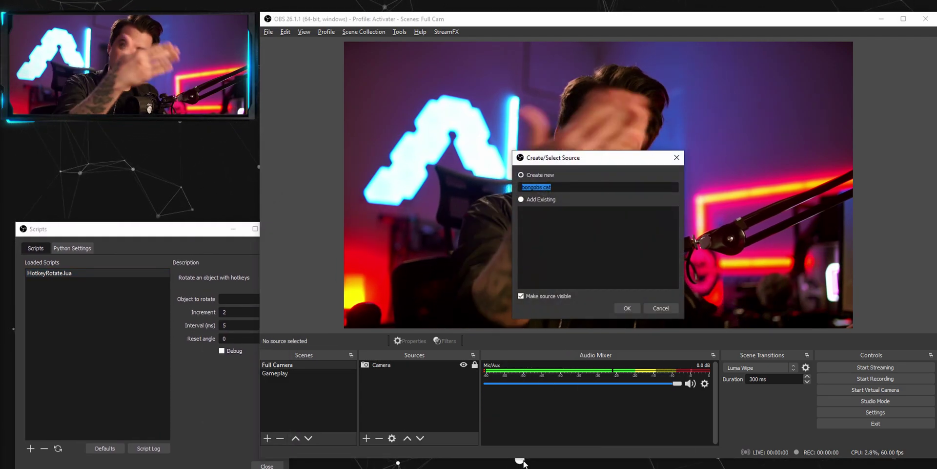
left_click(622, 307)
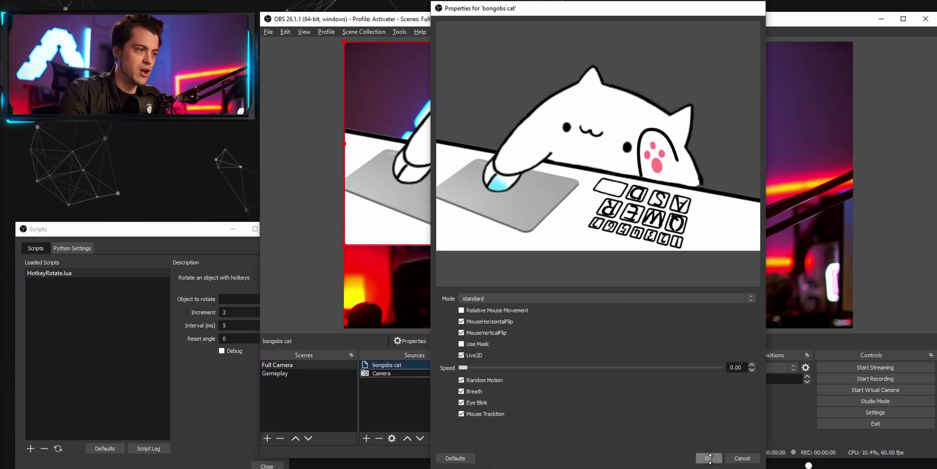
left_click(710, 458)
- Shrink the bongobs cat to about a third of the canvas width and place it in the lower-left corner
left_click_drag(798, 93, 628, 203)
left_click_drag(527, 275, 416, 291)
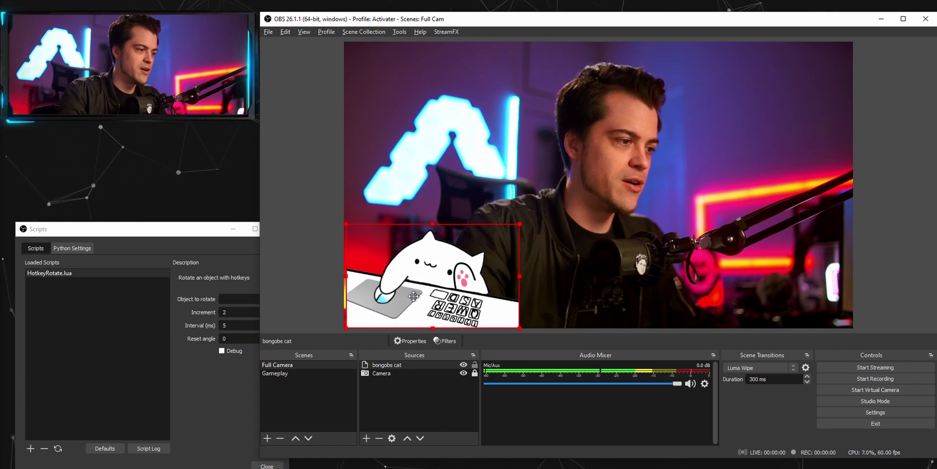
left_click(641, 326)
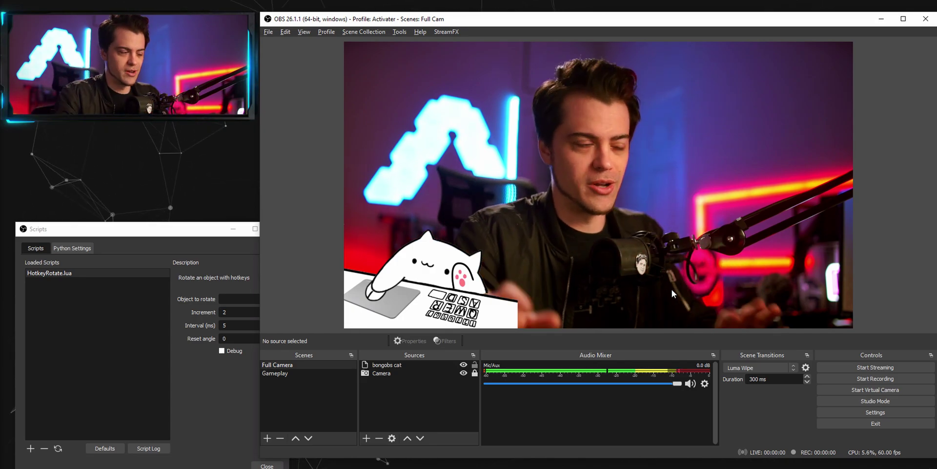
- Set the HotkeyRotate script's object to rotate to "bongobs cat", matching the source name
left_click(206, 304)
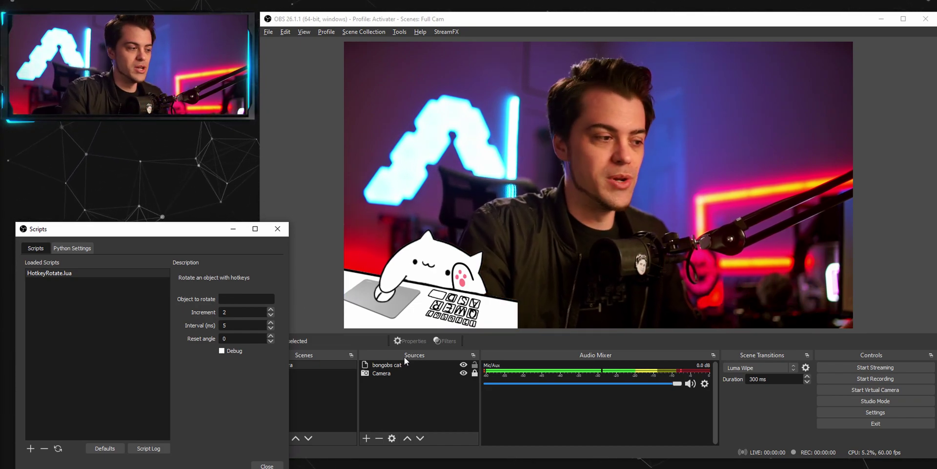
left_click(382, 365)
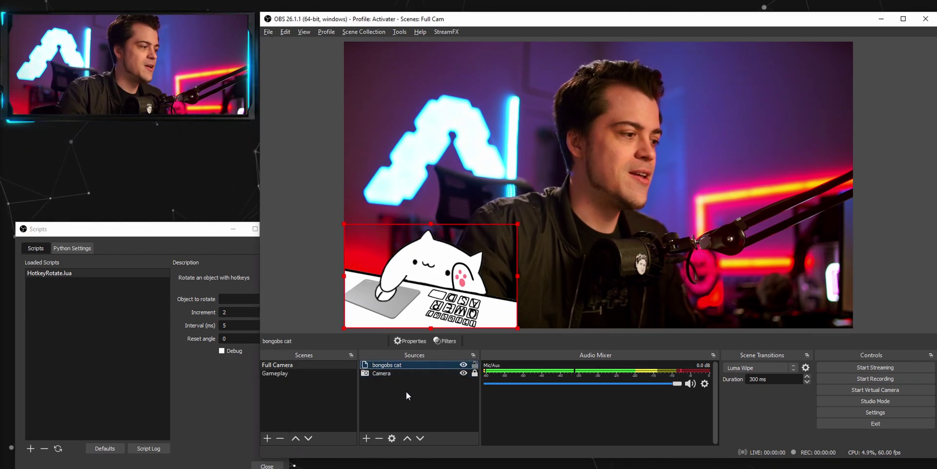
left_click(237, 342)
left_click(241, 299)
type("bo")
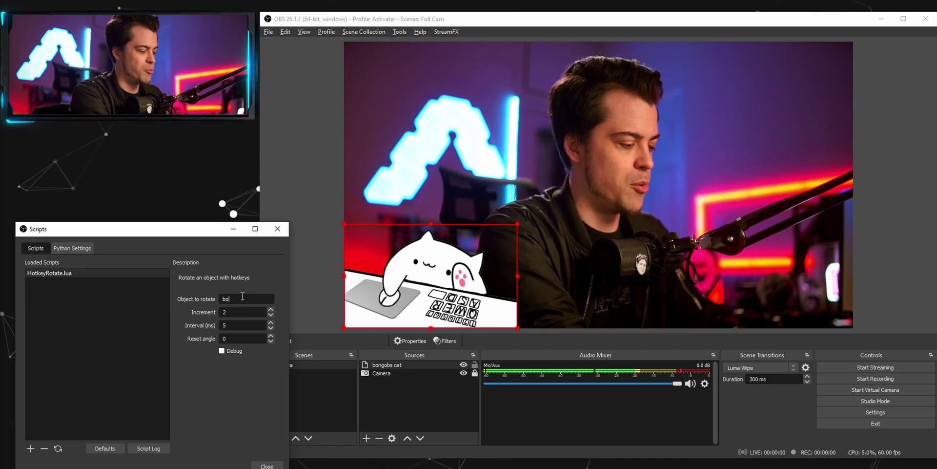
type("ngobs cat")
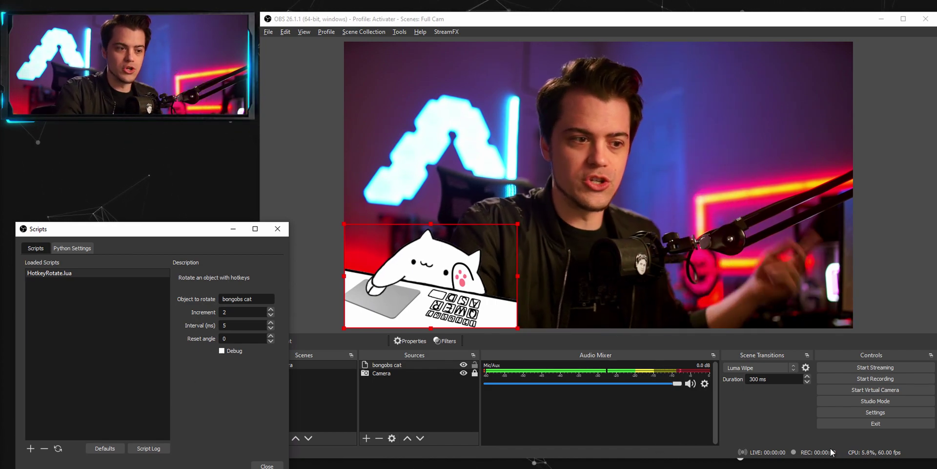
- Assign hotkeys Num 7 to stop rotation, Num 4 counter clockwise, Num 6 clockwise and Num 1 to reset, and test the rotation
left_click(858, 411)
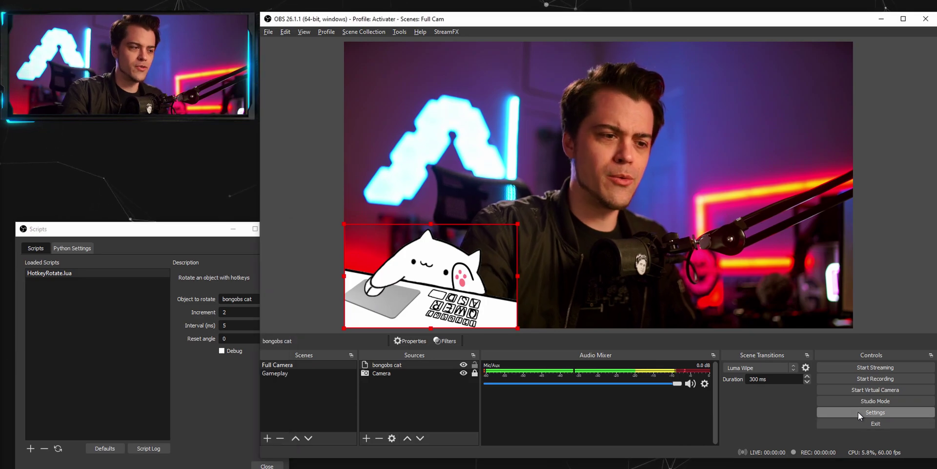
left_click(411, 201)
scroll(463, 230, "down", 5)
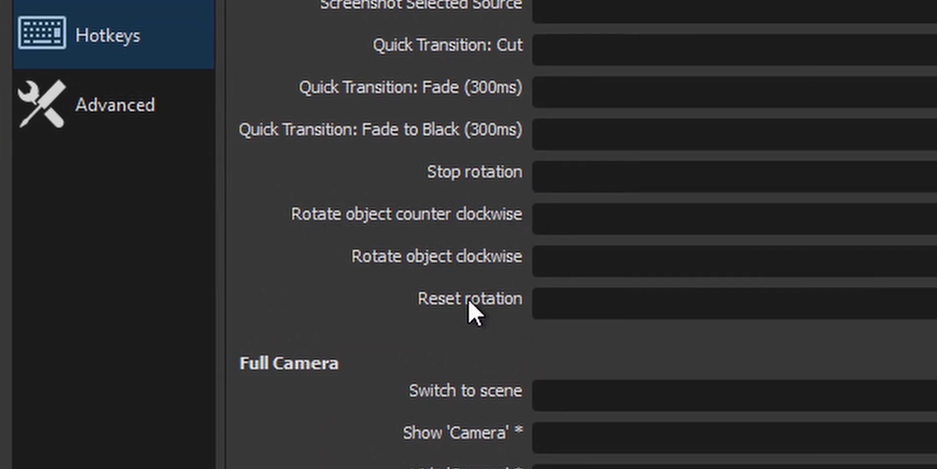
left_click(614, 180)
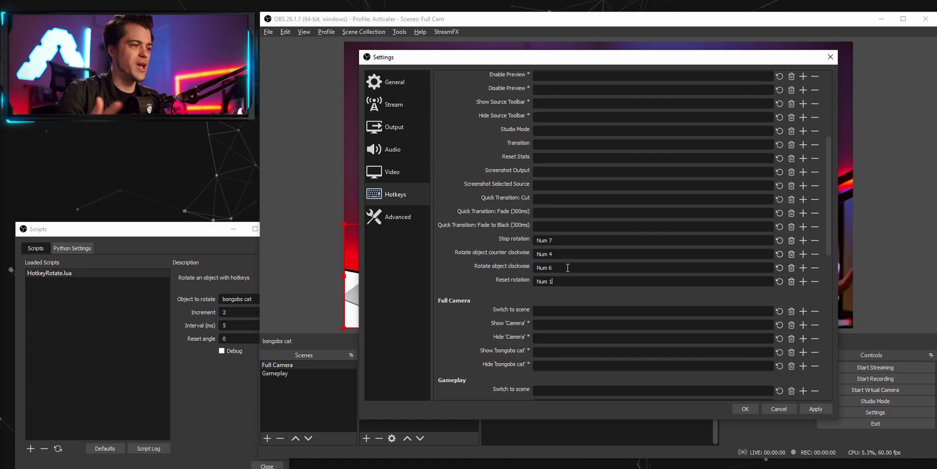
left_click(752, 408)
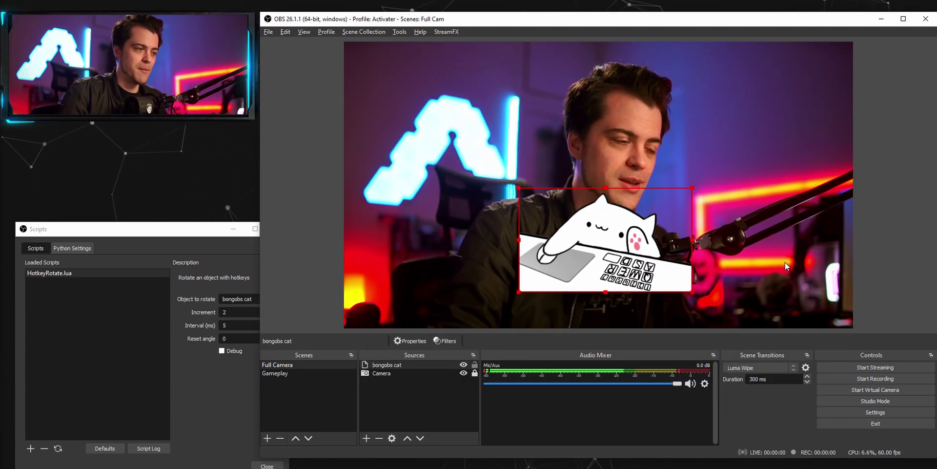
key("ctrl+r")
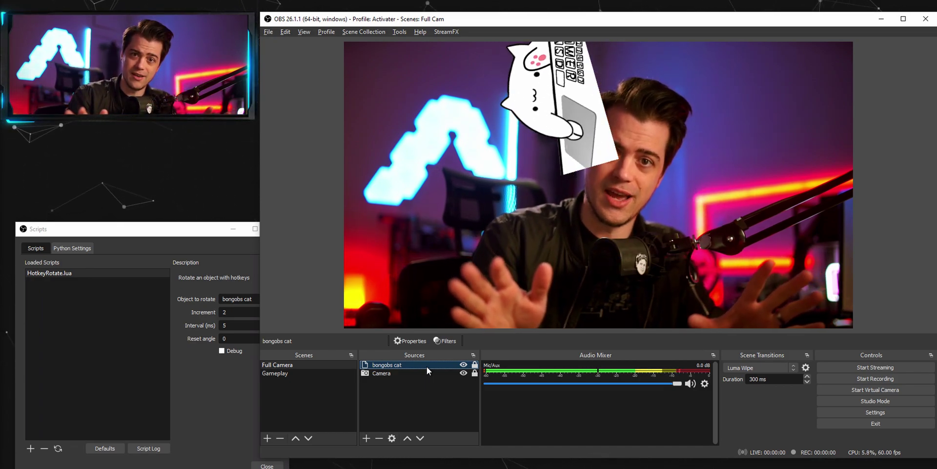
- Set the bongobs cat's positional alignment to Center in its transform settings
right_click(427, 366)
mouse_move(488, 259)
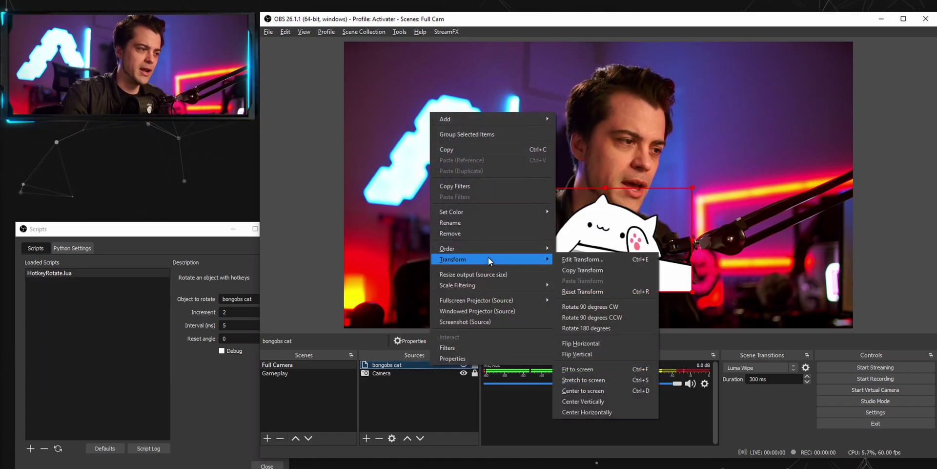
left_click(601, 261)
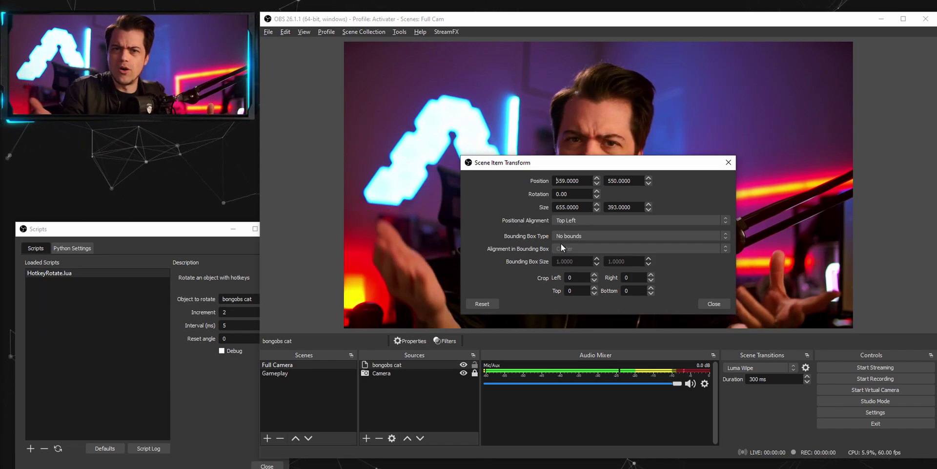
left_click_drag(569, 166, 338, 218)
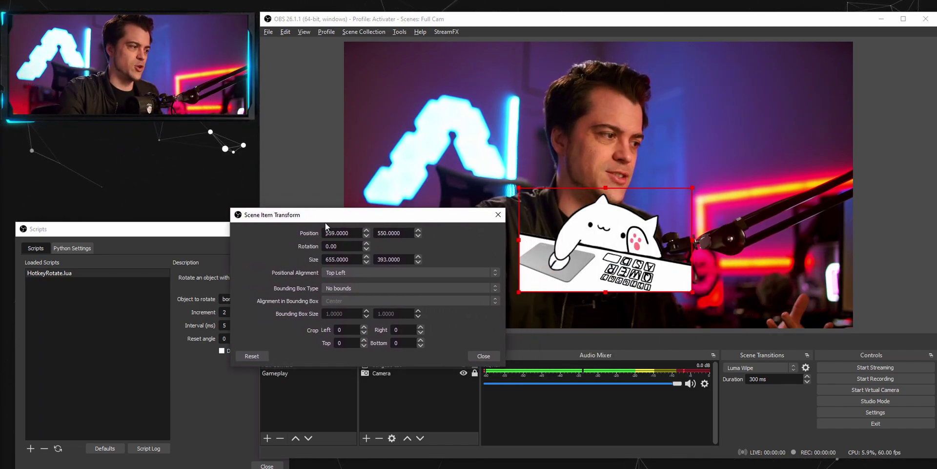
left_click(356, 271)
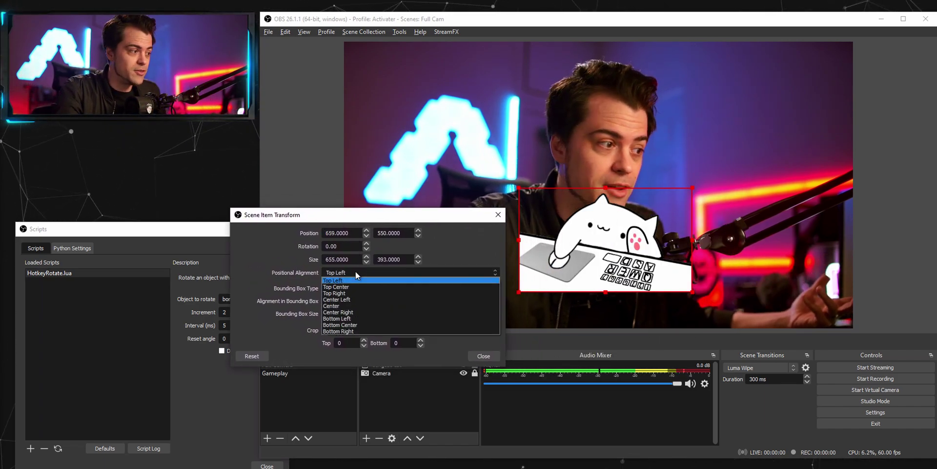
left_click(362, 303)
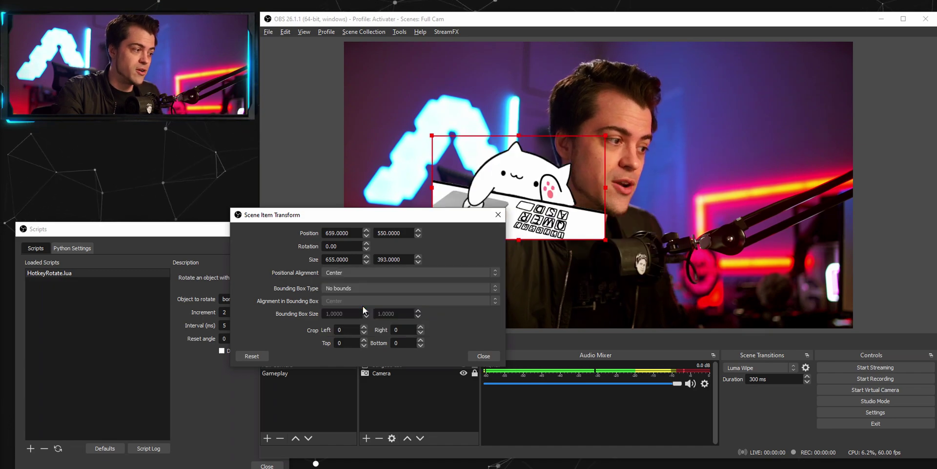
left_click(487, 356)
- Move the bongobs cat across the canvas and test its rotation about its center
left_click_drag(539, 183, 617, 228)
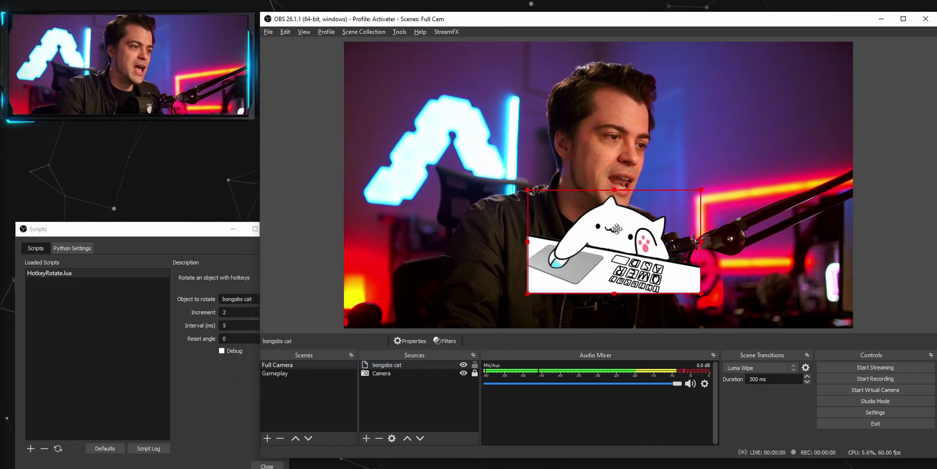
key("r")
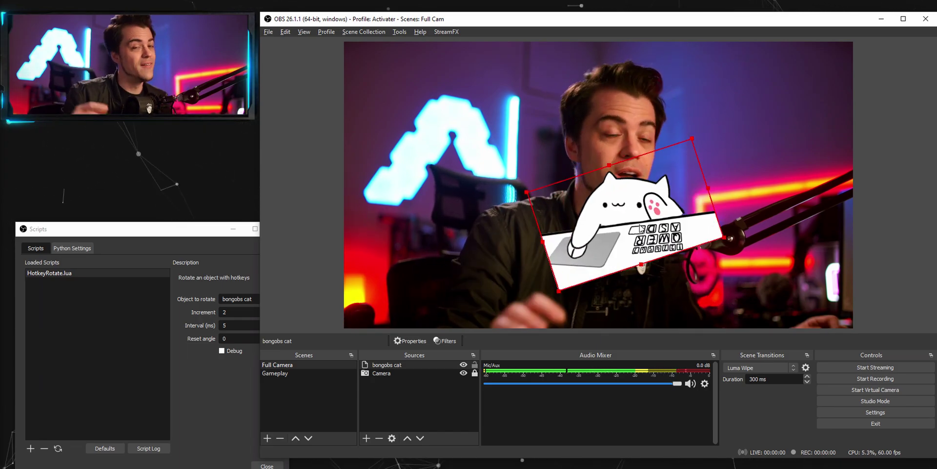
left_click_drag(641, 228, 732, 247)
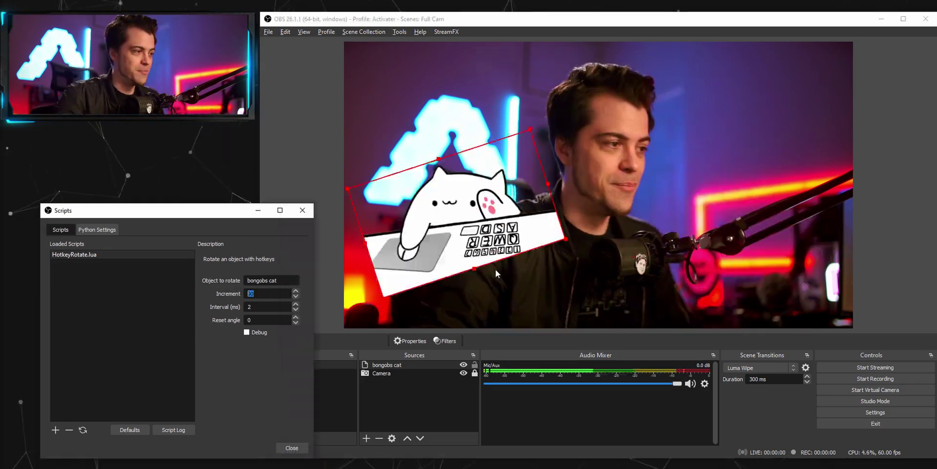
- Lock the bongobs cat source and set the HotkeyRotate script's increment to 25
left_click(474, 366)
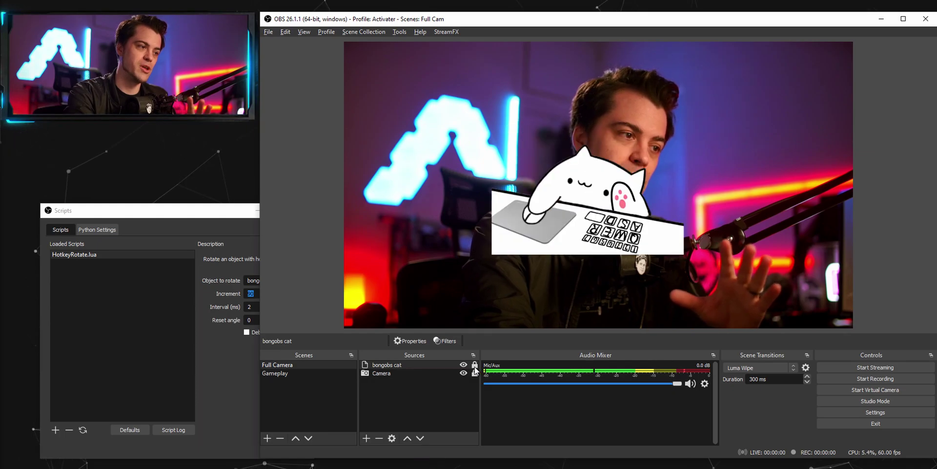
left_click(215, 365)
type("25")
left_click(481, 197)
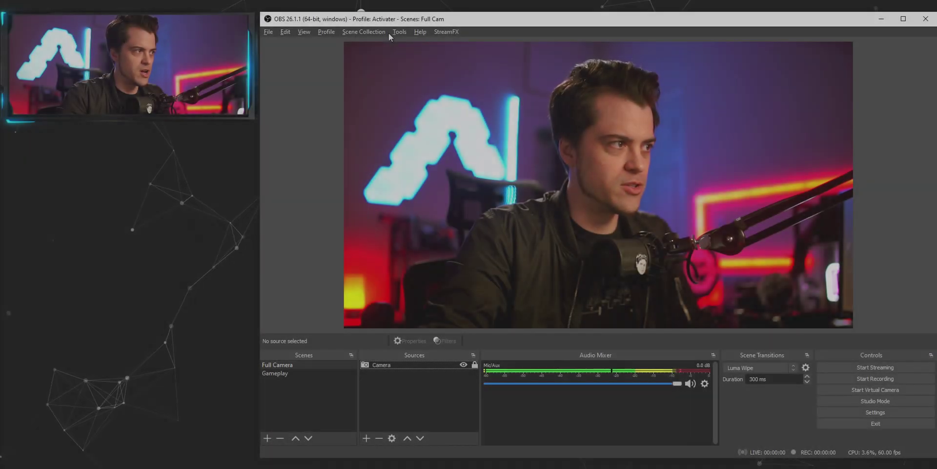
- Load the whiteboard.lua script from the obs-whiteboard-lua-1.3a folder
left_click(400, 32)
left_click(416, 113)
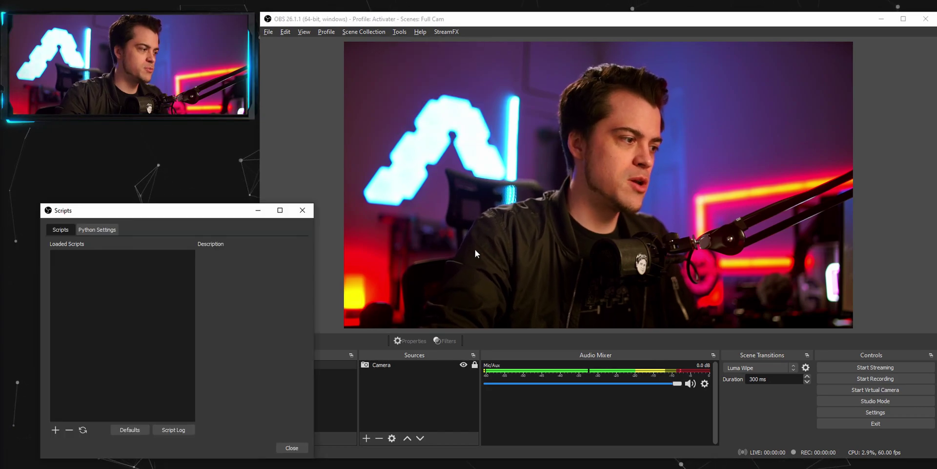
left_click(56, 430)
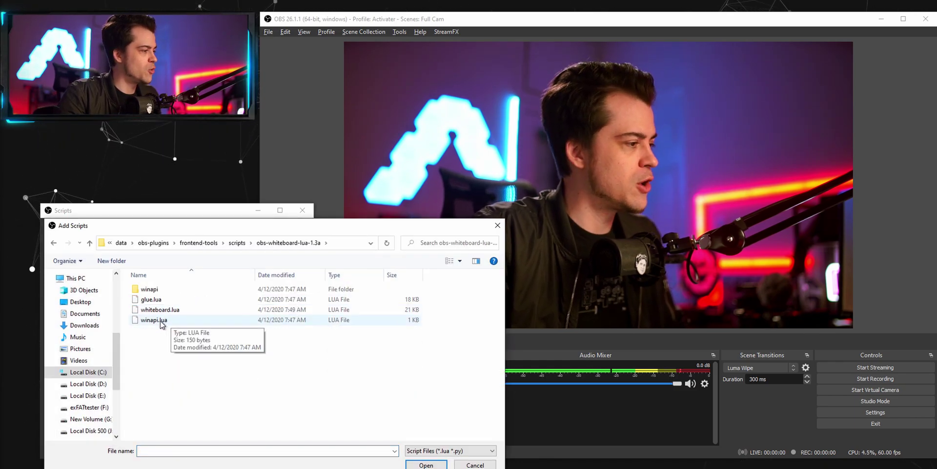
double_click(217, 310)
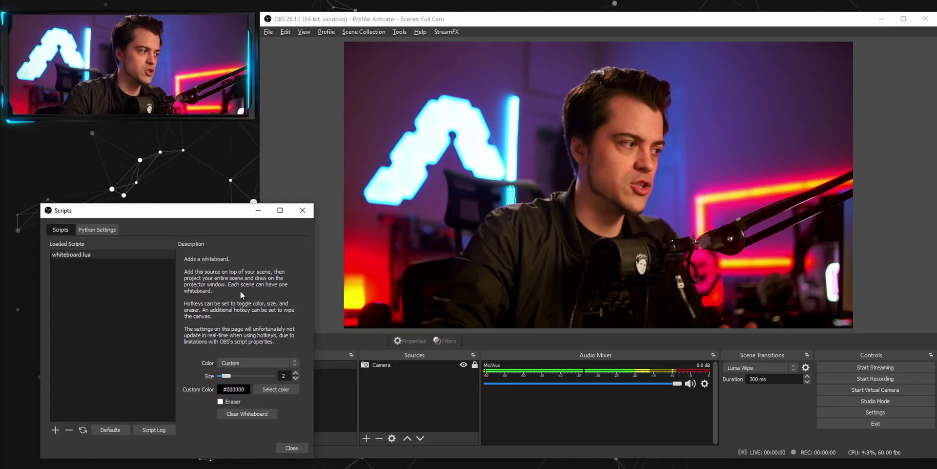
- Add a new Whiteboard source to the Gameplay scene, keeping its default name
left_click(393, 404)
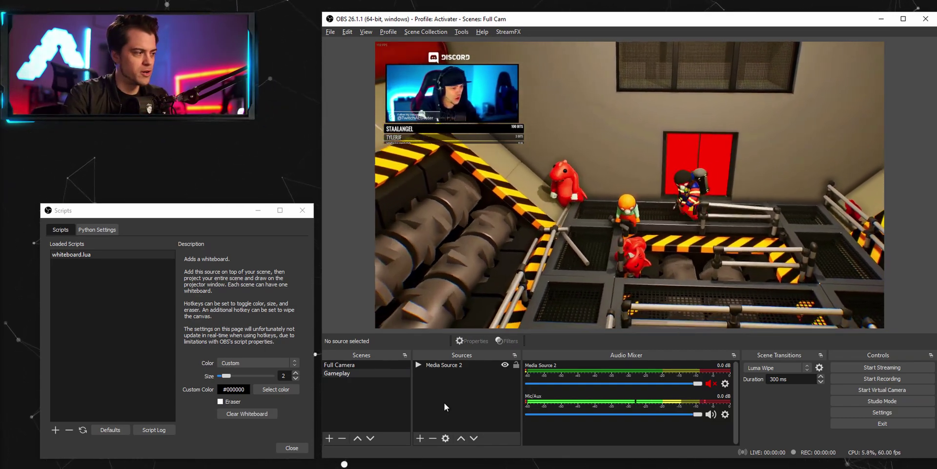
right_click(444, 403)
mouse_move(458, 412)
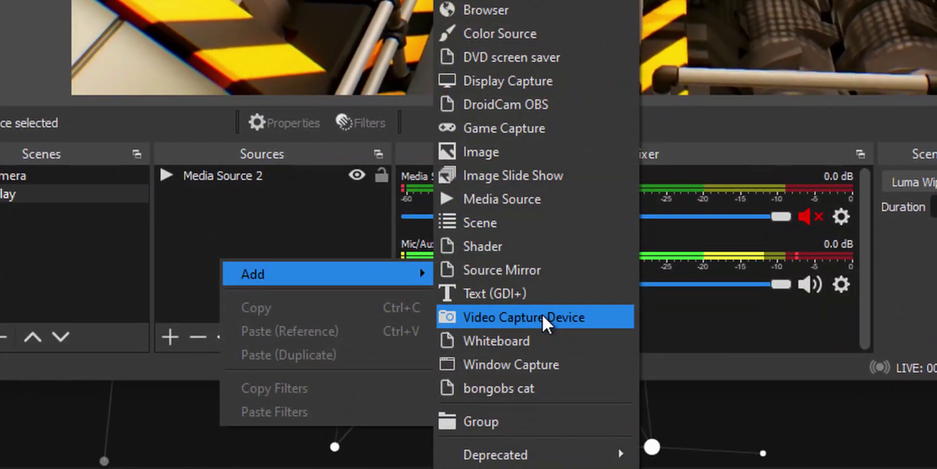
left_click(547, 340)
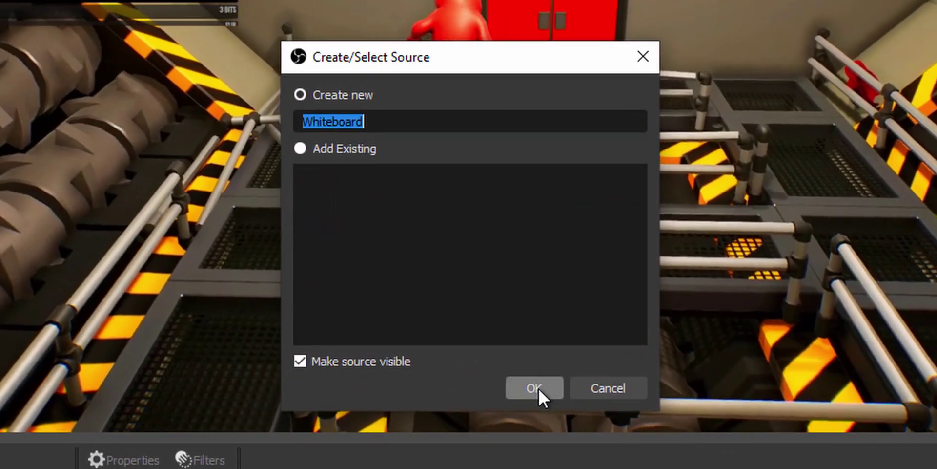
left_click(630, 187)
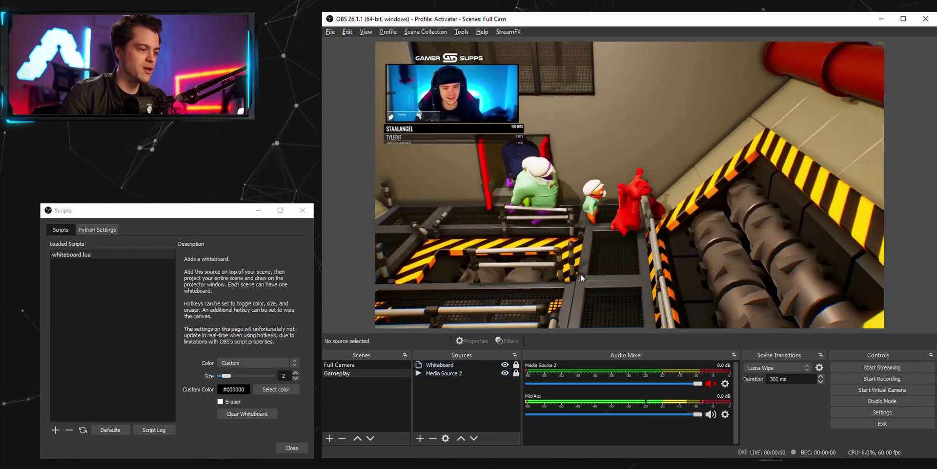
- Open a windowed projector of the preview, enlarge it and place it beside the main OBS window
right_click(613, 248)
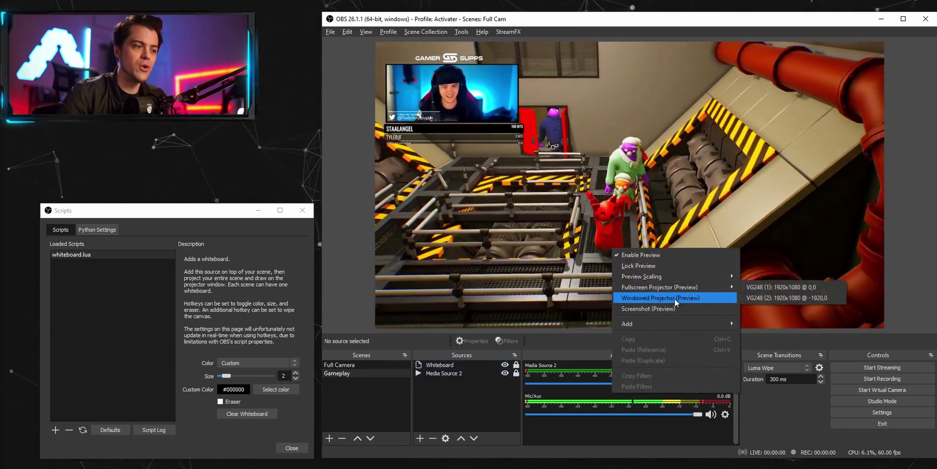
left_click(676, 299)
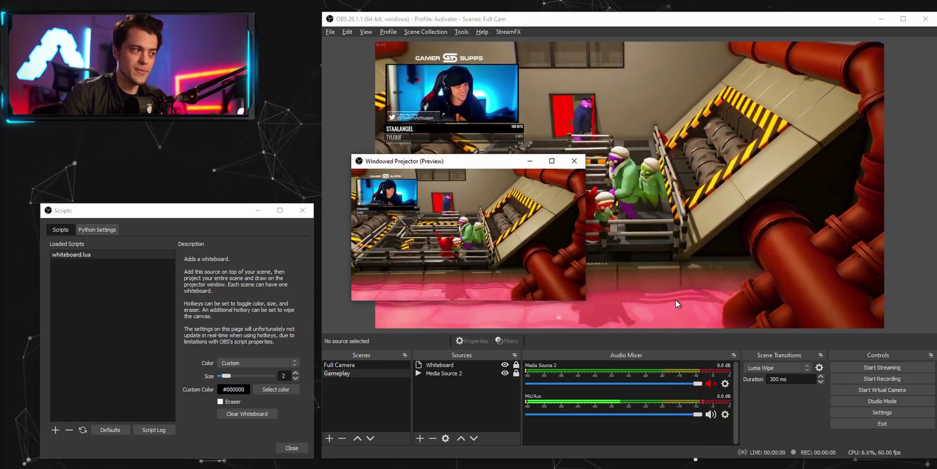
left_click_drag(468, 163, 156, 167)
left_click_drag(276, 304, 320, 466)
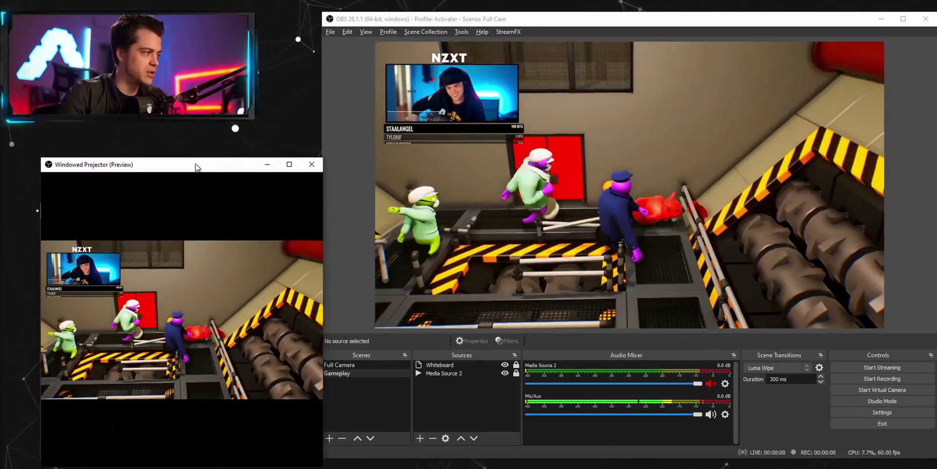
left_click_drag(196, 166, 175, 164)
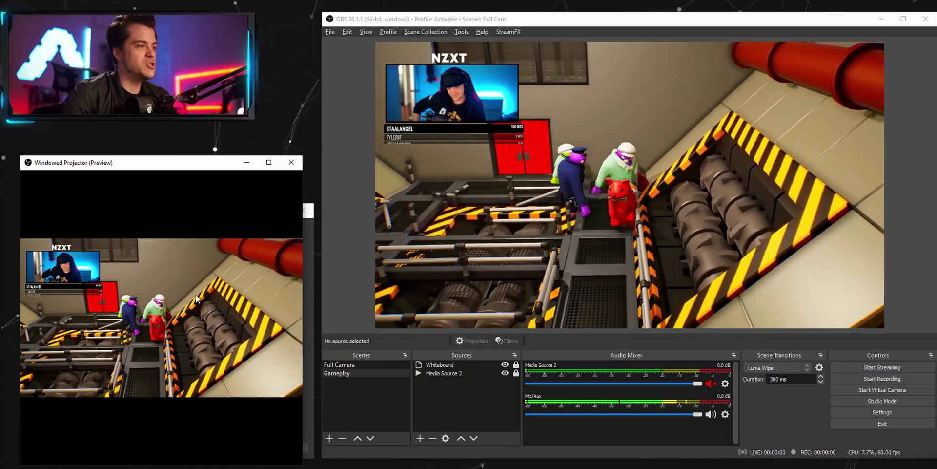
- Draw overlapping circles around the red door in the windowed projector and move that window off the Scripts window
mouse_move(165, 274)
left_mouse_down()
mouse_move(146, 276)
mouse_move(141, 288)
mouse_move(159, 312)
mouse_move(210, 301)
mouse_move(206, 251)
mouse_move(153, 258)
mouse_move(177, 300)
mouse_move(207, 261)
mouse_move(142, 266)
mouse_move(231, 301)
mouse_move(158, 265)
mouse_move(225, 301)
mouse_move(155, 313)
mouse_move(171, 258)
mouse_move(216, 286)
mouse_move(184, 290)
left_mouse_up()
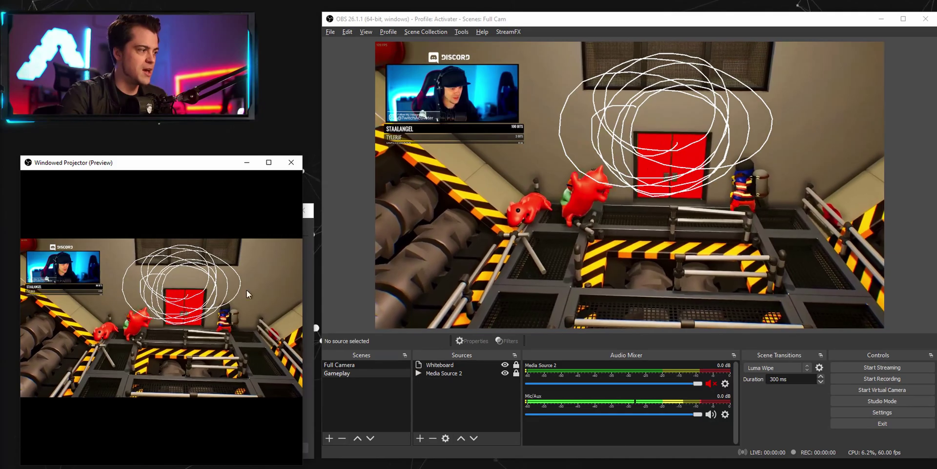
left_click_drag(201, 167, 498, 171)
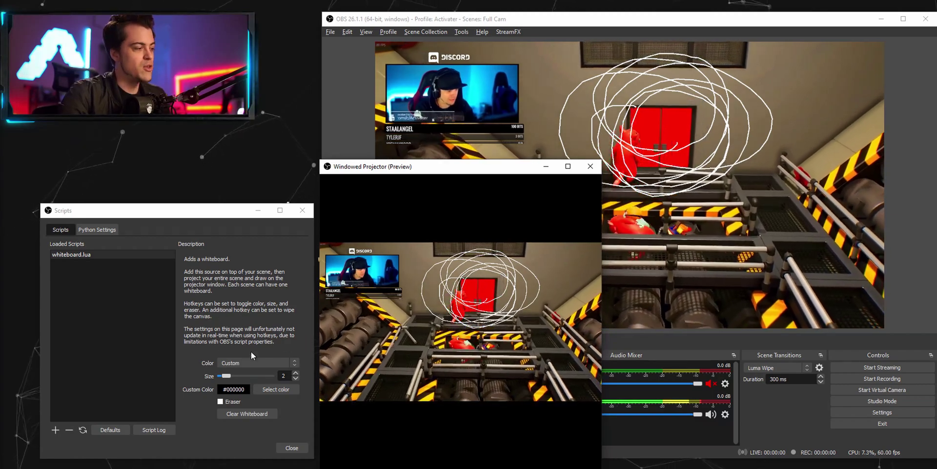
- Set the whiteboard script's color to Red and size to 12, and scribble over the circles in the projector
left_click(234, 363)
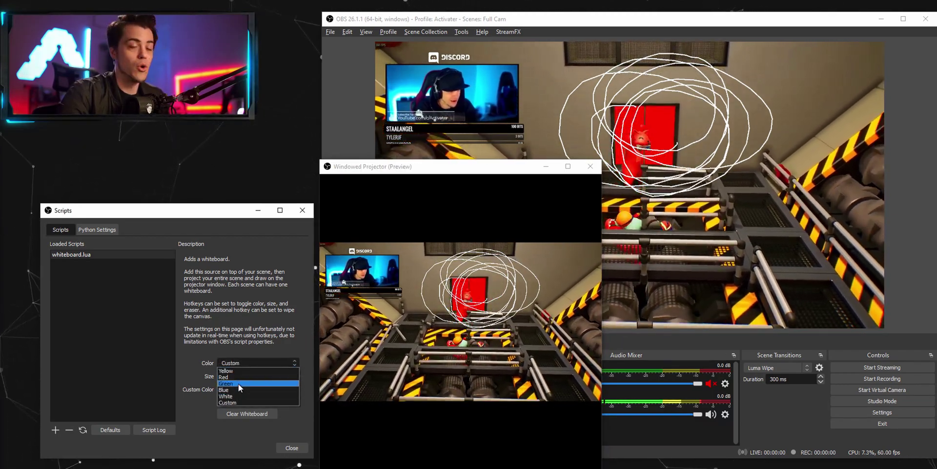
left_click(244, 377)
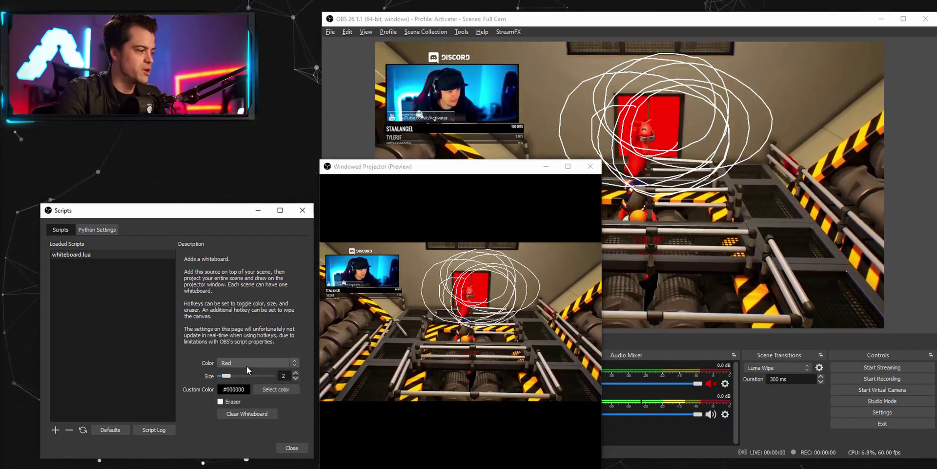
left_click(239, 375)
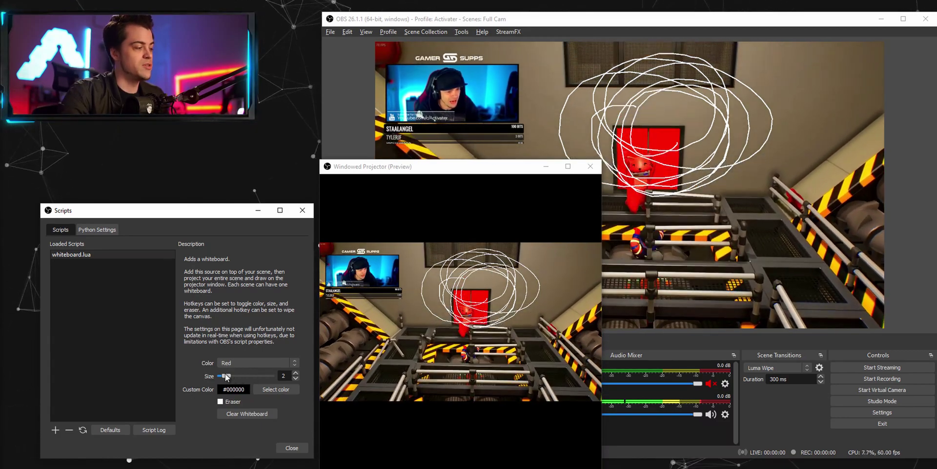
mouse_move(442, 328)
left_mouse_down()
mouse_move(418, 365)
mouse_move(441, 344)
left_mouse_up()
mouse_move(439, 283)
left_mouse_down()
mouse_move(549, 291)
mouse_move(420, 319)
mouse_move(563, 322)
mouse_move(479, 299)
left_mouse_up()
- Set the whiteboard script's custom color to pure red, #ff0000
left_click(276, 389)
left_click(217, 285)
left_click(245, 310)
left_click_drag(291, 301, 291, 322)
left_click(265, 295)
left_click(293, 267)
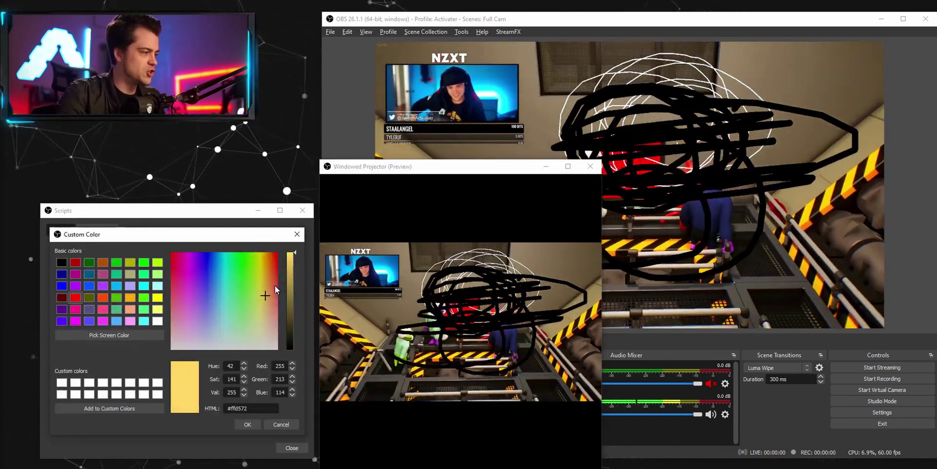
left_click_drag(274, 285, 281, 248)
left_click_drag(291, 259, 291, 240)
left_click(248, 424)
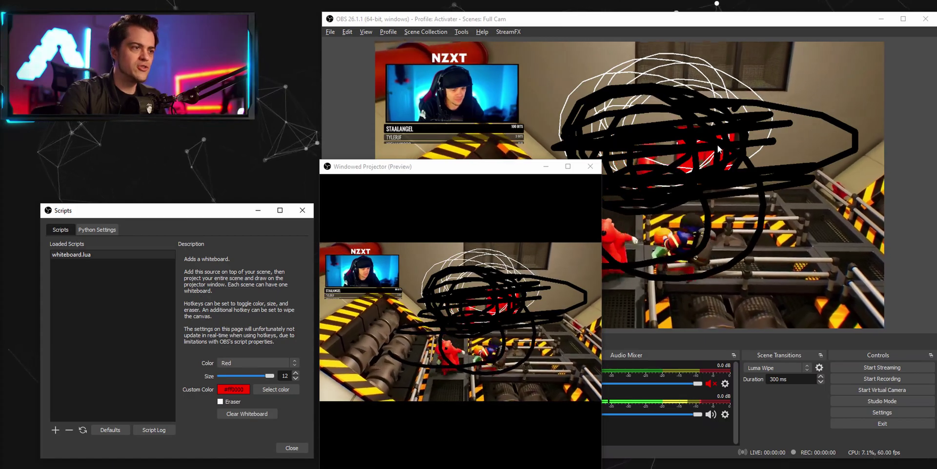
- Open a fullscreen projector of the preview on display VG248 (1) and move the windowed projector off that display
right_click(719, 145)
mouse_move(830, 185)
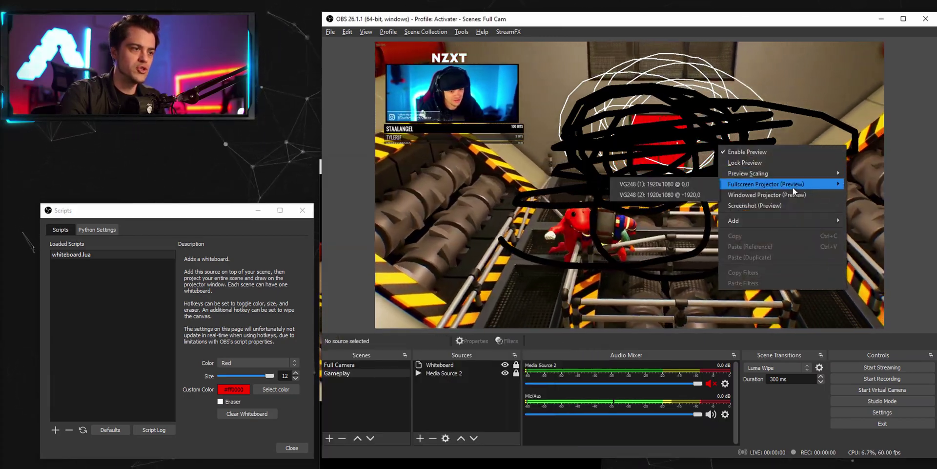
left_click(698, 186)
key("alt+Tab")
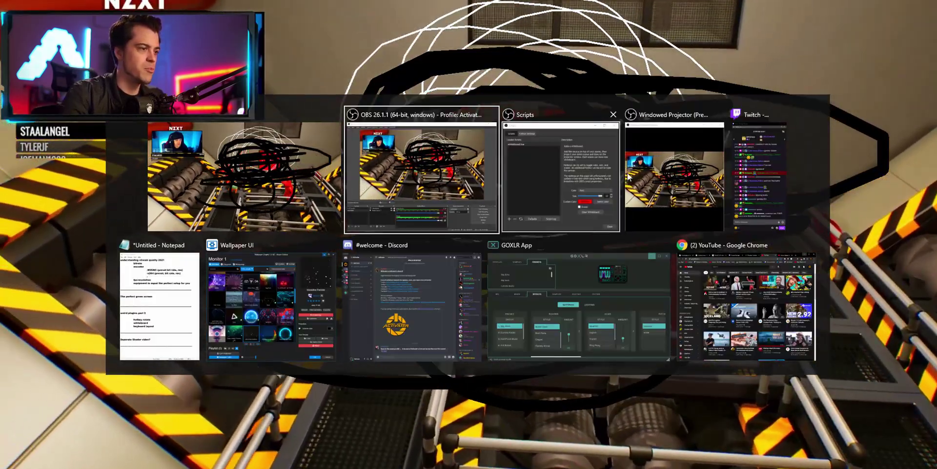
left_click(674, 175)
left_click_drag(499, 171, 0, 146)
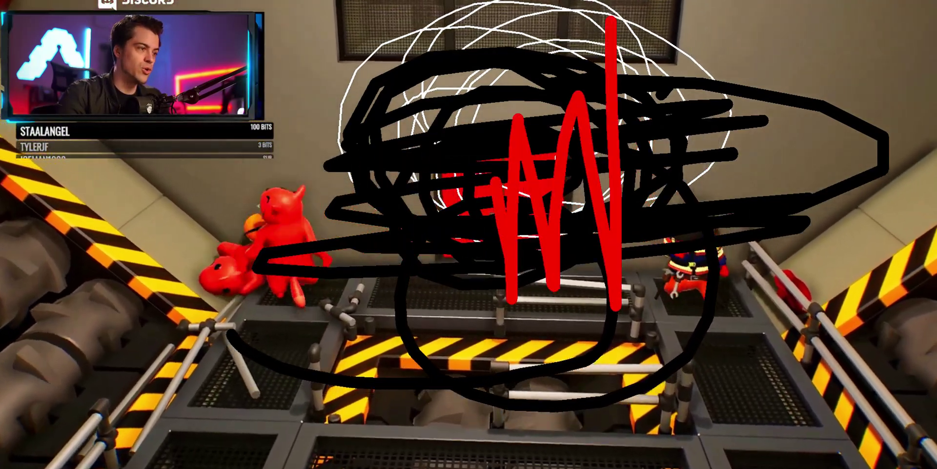
- Clear the whiteboard from its script settings and move the Scripts and windowed projector windows out of the fullscreen view
key("alt+Tab")
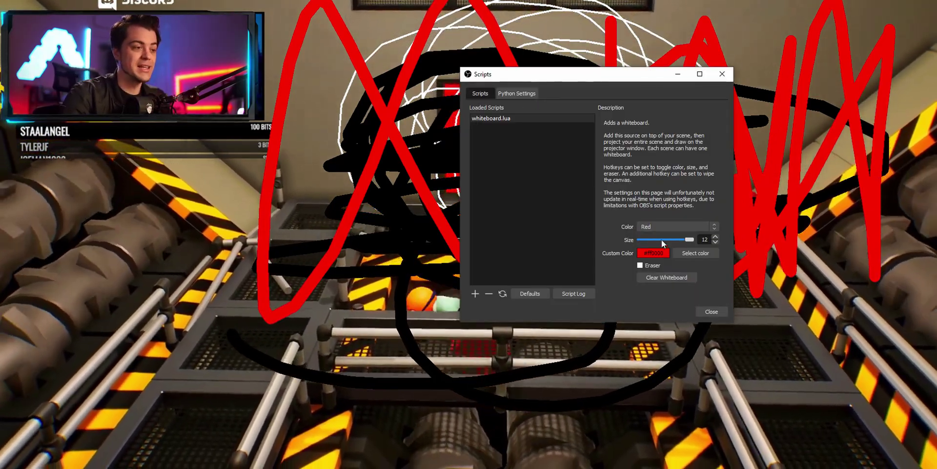
left_click(682, 277)
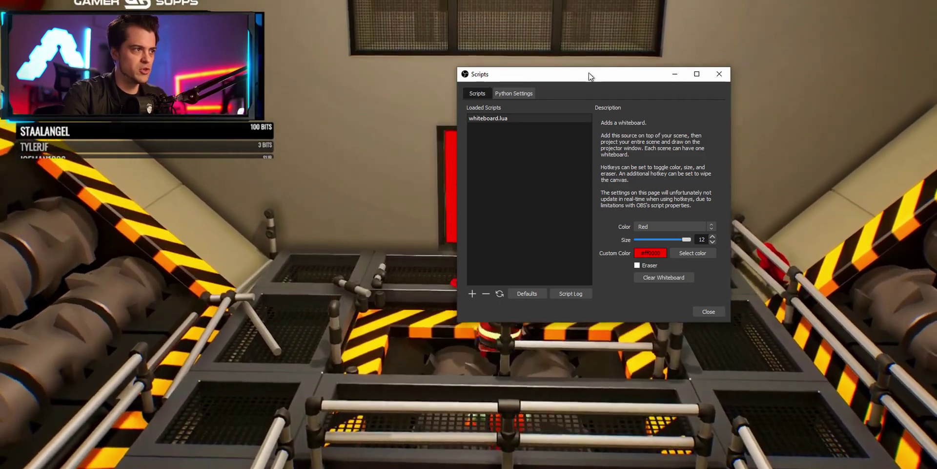
left_click_drag(589, 77, 165, 178)
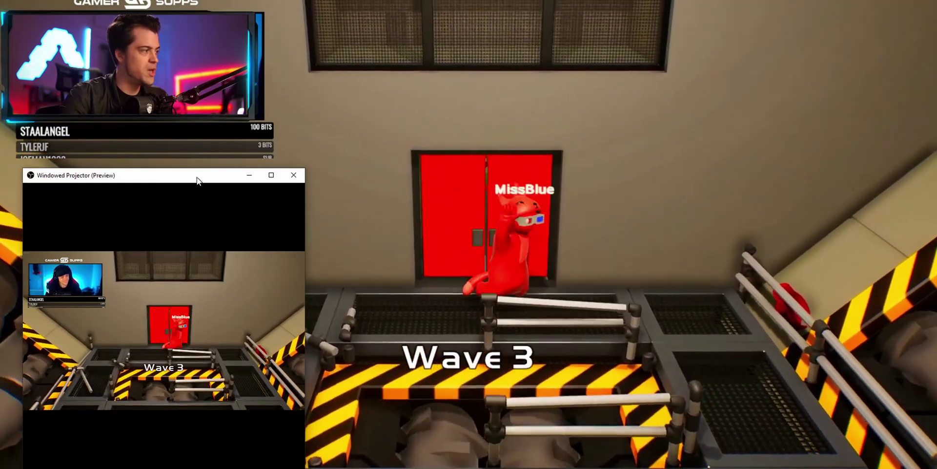
left_click_drag(197, 181, 0, 186)
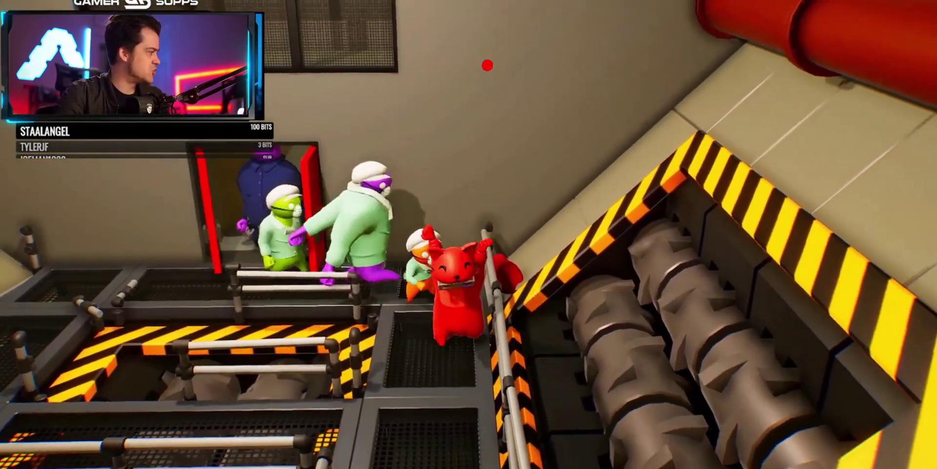
- Draw large red freehand strokes across the gameplay scene in the fullscreen projector
left_click_drag(488, 65, 499, 189)
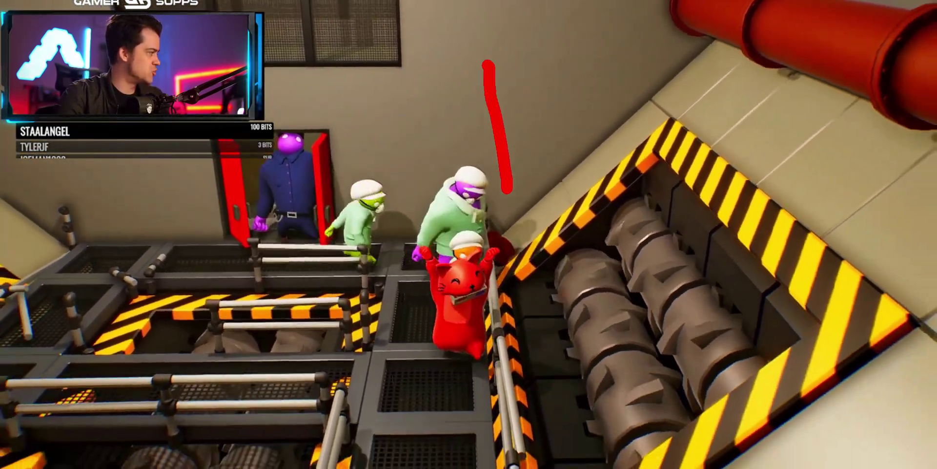
left_click_drag(493, 149, 577, 121)
mouse_move(541, 56)
left_mouse_down()
mouse_move(611, 186)
mouse_move(620, 229)
left_mouse_up()
left_click_drag(637, 117, 656, 185)
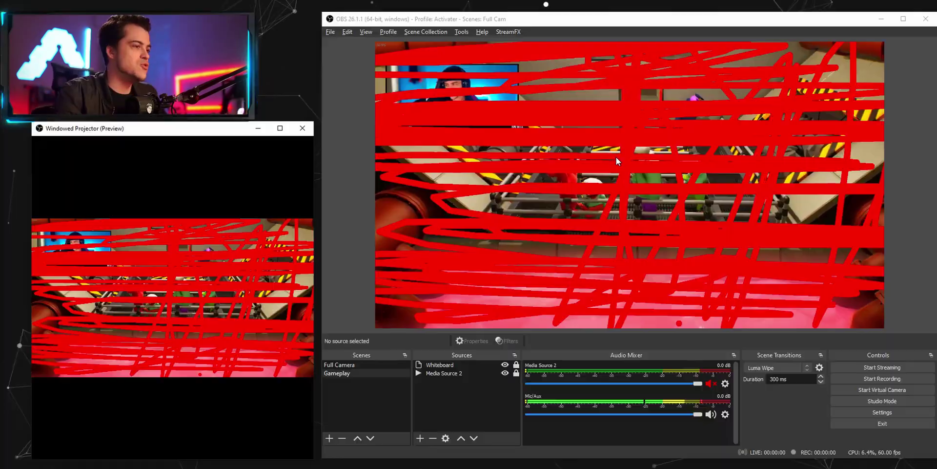
- Try to draw over the gameplay directly in the main preview, and move the windowed projector out of the way
left_click_drag(634, 148, 593, 230)
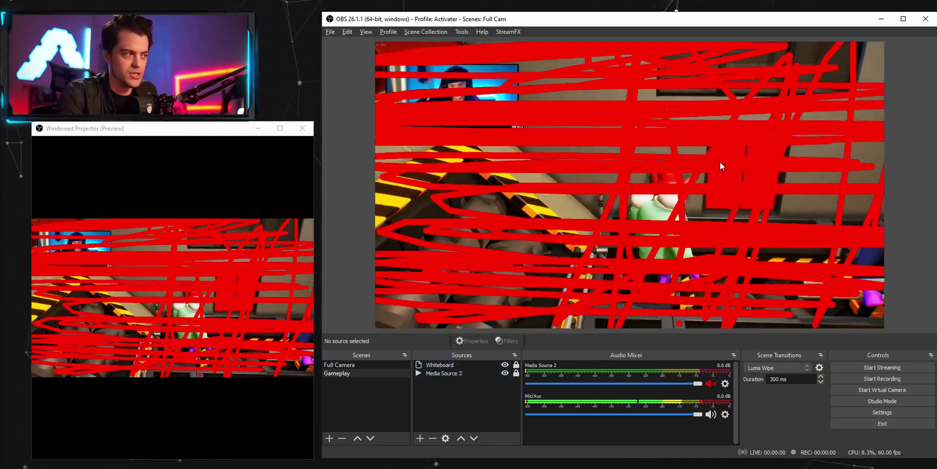
left_click_drag(171, 132, 578, 74)
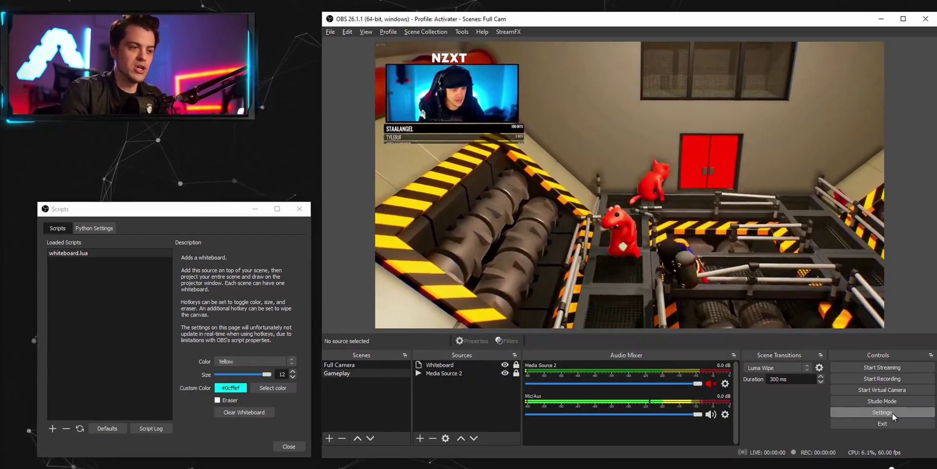
- Open the Hotkeys settings and look through the list for the whiteboard's color, size, eraser and wipe hotkeys
left_click(879, 412)
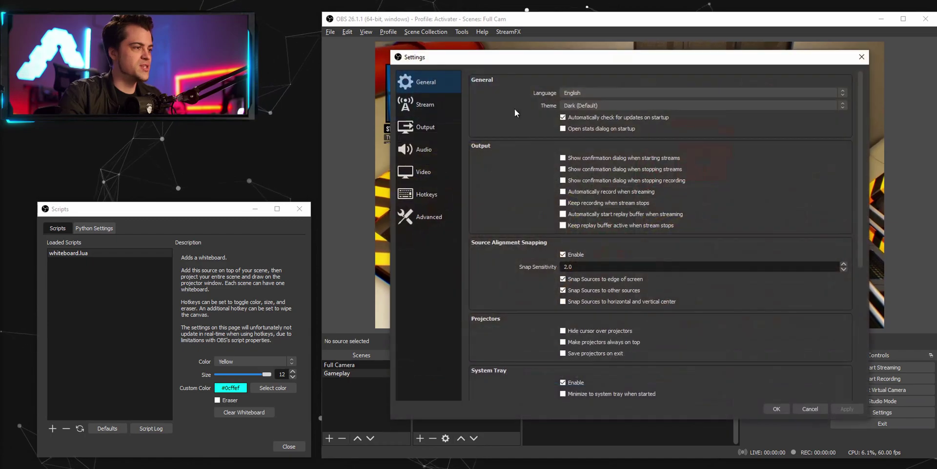
left_click(427, 193)
scroll(500, 284, "down", 5)
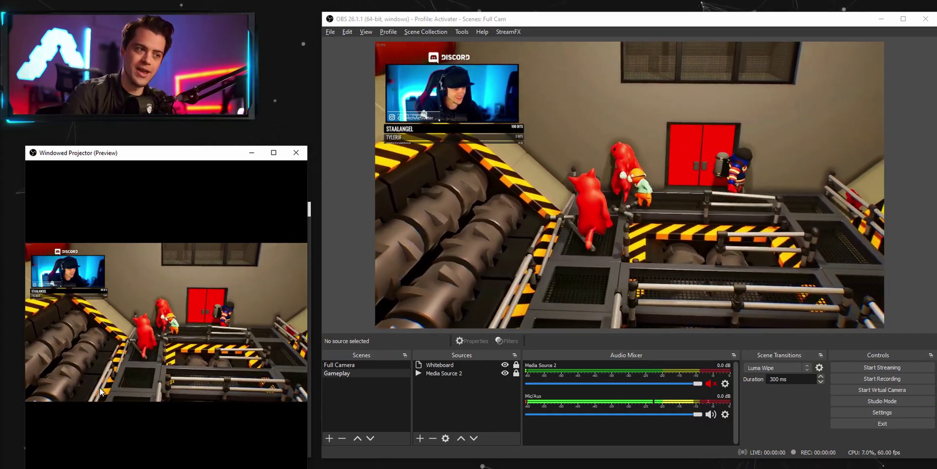
- Draw overlapping loops in the windowed projector while switching between cyan, yellow, red, green and white and varying the brush size
mouse_move(169, 300)
left_mouse_down()
mouse_move(164, 325)
mouse_move(221, 291)
mouse_move(235, 332)
mouse_move(174, 324)
mouse_move(212, 265)
mouse_move(276, 292)
left_mouse_up()
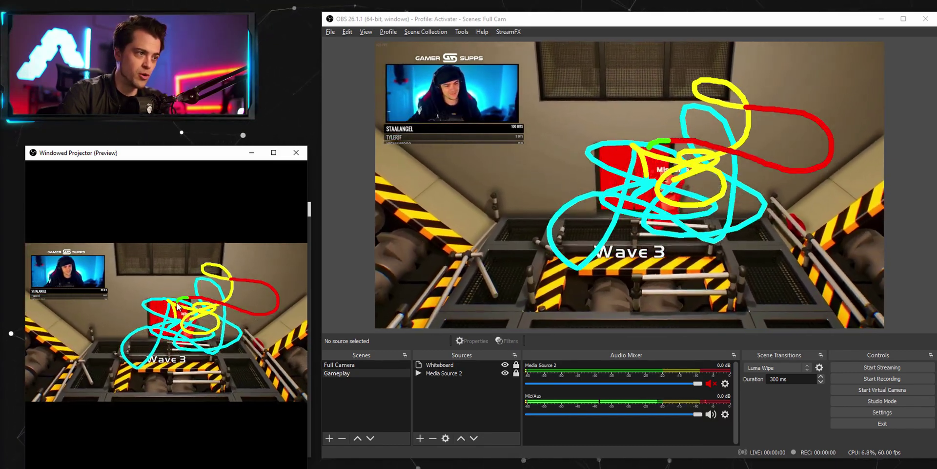
mouse_move(260, 347)
left_mouse_down()
mouse_move(247, 361)
mouse_move(161, 365)
left_mouse_up()
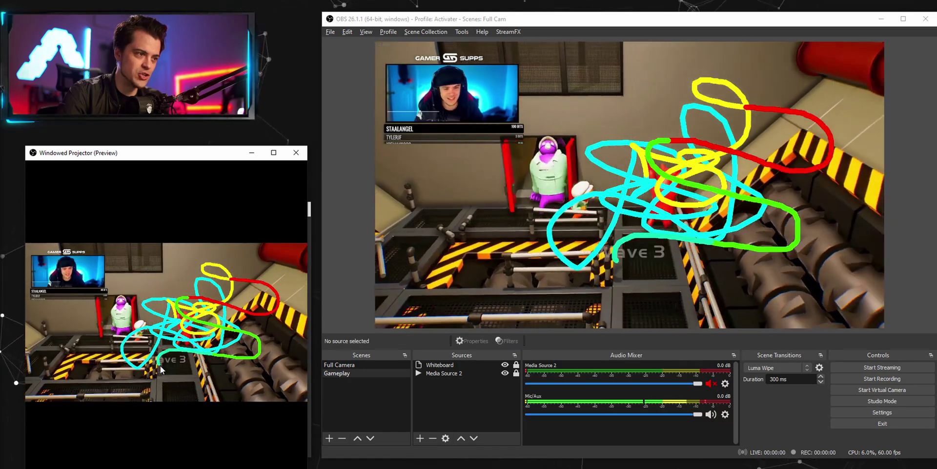
mouse_move(252, 352)
left_mouse_down()
mouse_move(192, 367)
mouse_move(234, 324)
mouse_move(199, 310)
mouse_move(193, 361)
mouse_move(219, 293)
mouse_move(233, 347)
mouse_move(219, 325)
mouse_move(183, 321)
mouse_move(190, 358)
mouse_move(193, 309)
mouse_move(199, 369)
mouse_move(206, 367)
mouse_move(197, 360)
mouse_move(245, 356)
mouse_move(233, 354)
mouse_move(262, 377)
mouse_move(287, 326)
mouse_move(274, 273)
mouse_move(182, 252)
left_mouse_up()
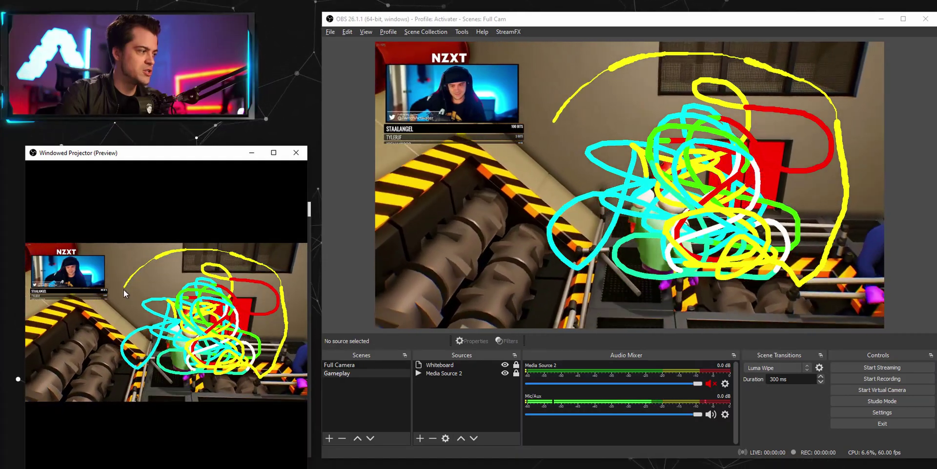
mouse_move(118, 370)
left_mouse_down()
mouse_move(190, 395)
mouse_move(242, 397)
mouse_move(276, 378)
left_mouse_up()
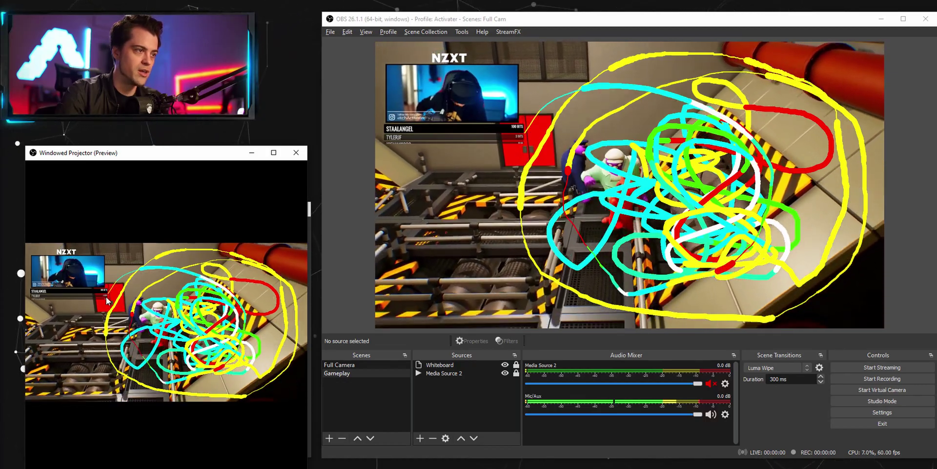
- Scribble a dense block of thick white strokes over the gameplay and erase a figure-eight through it
mouse_move(107, 299)
left_mouse_down()
mouse_move(96, 355)
mouse_move(61, 379)
left_mouse_up()
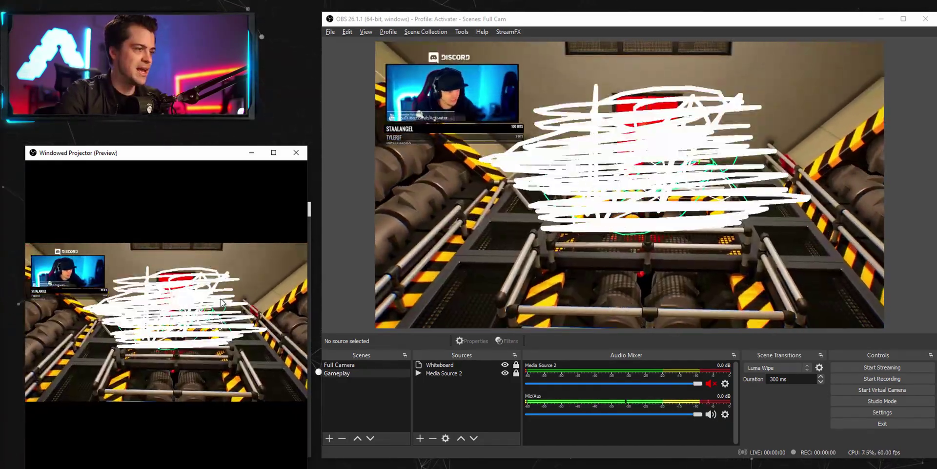
mouse_move(176, 309)
left_mouse_down()
mouse_move(202, 317)
mouse_move(192, 294)
left_mouse_up()
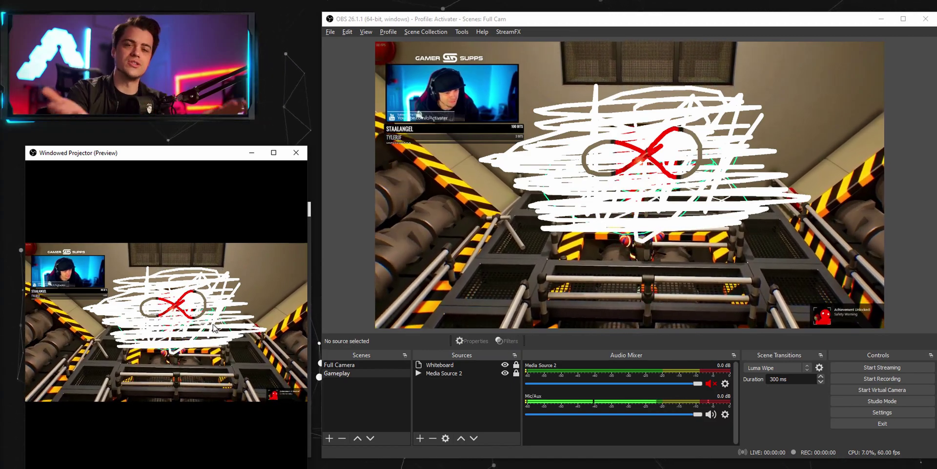